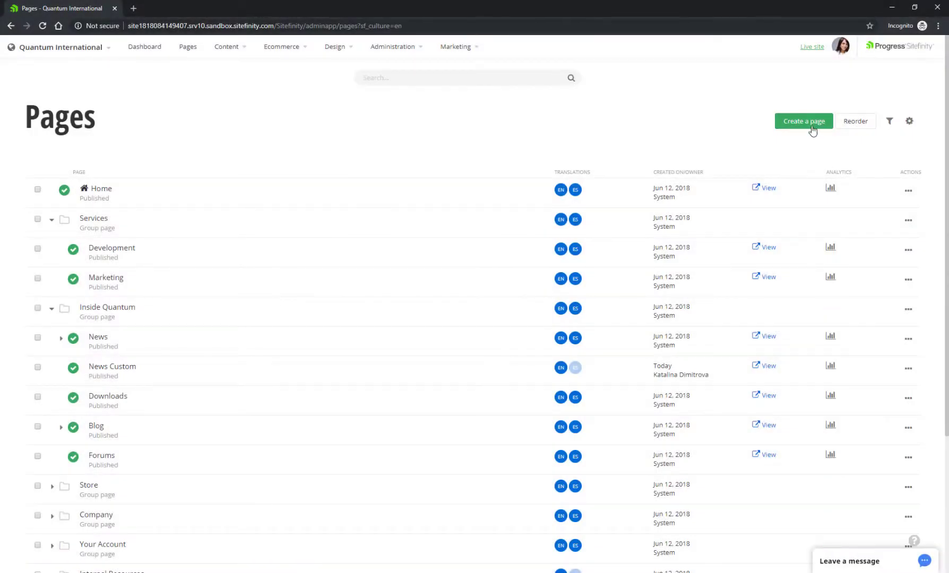
# Step: Create a new page and base it on the quantum template
pyautogui.click(812, 131)
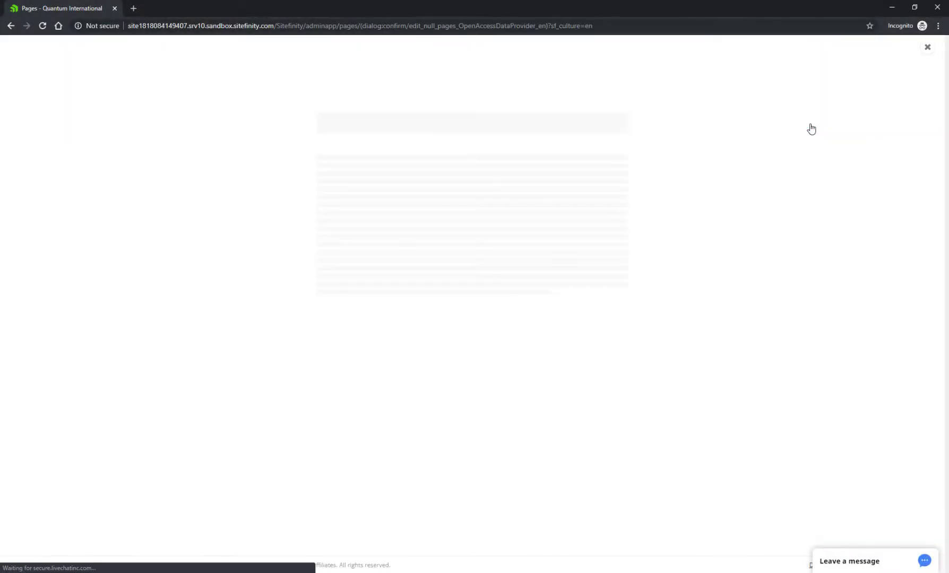
pyautogui.write('Test')
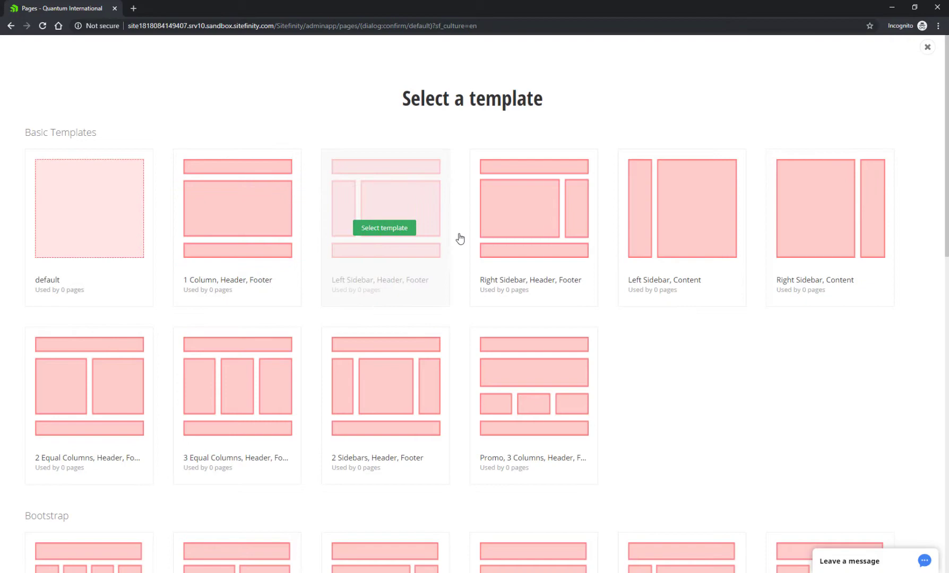
pyautogui.scroll(-1, 820, 345)
pyautogui.scroll(-2, 820, 345)
pyautogui.scroll(-3, 820, 345)
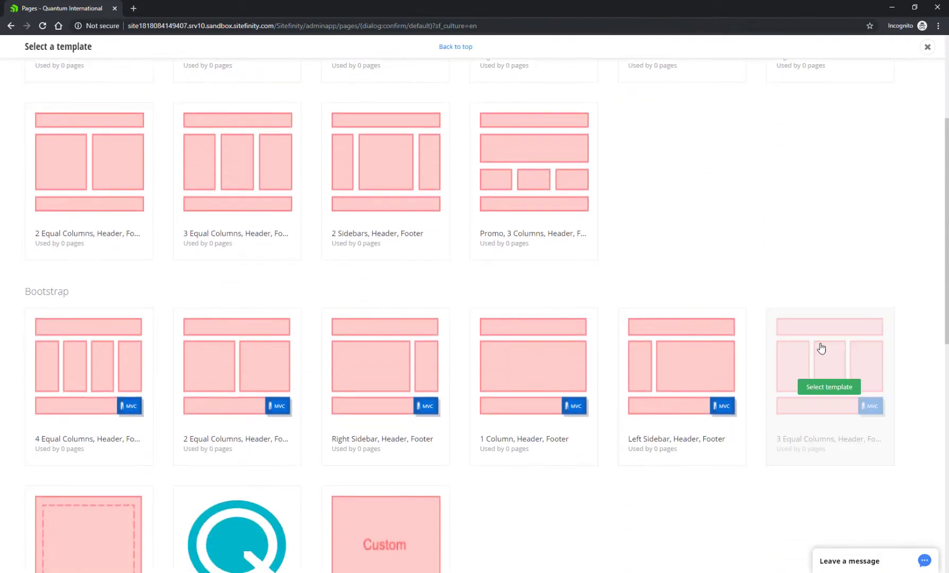
pyautogui.scroll(-2, 625, 387)
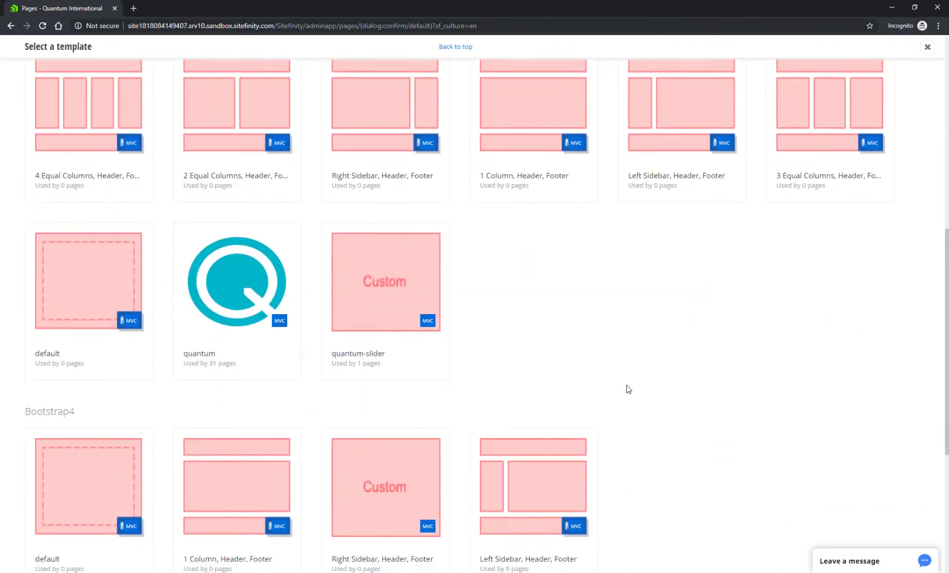
pyautogui.scroll(-2, 625, 387)
pyautogui.scroll(-2, 625, 387)
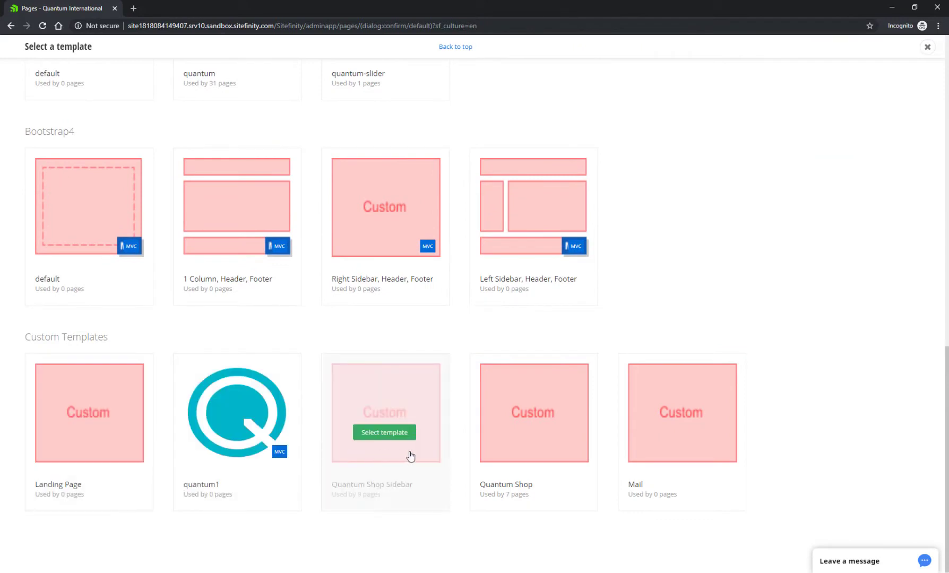
pyautogui.scroll(1, 801, 414)
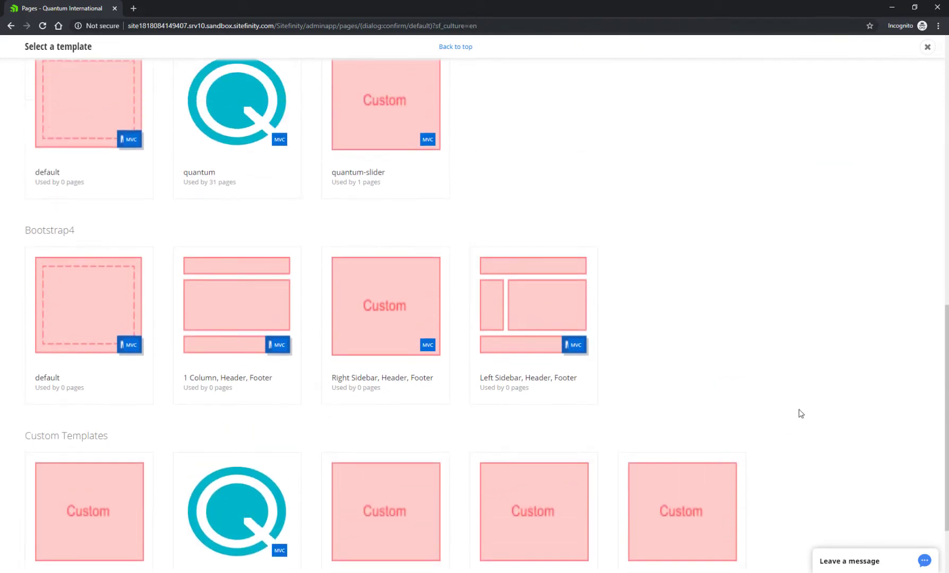
pyautogui.scroll(1, 801, 411)
pyautogui.scroll(3, 801, 409)
pyautogui.scroll(1, 801, 408)
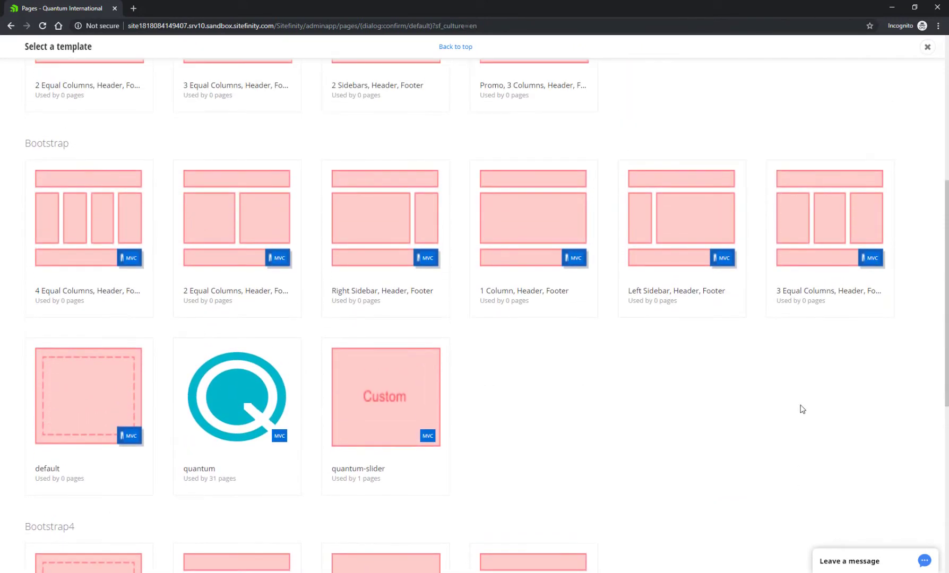
pyautogui.scroll(1, 801, 410)
pyautogui.scroll(-2, 807, 455)
pyautogui.moveTo(236, 401)
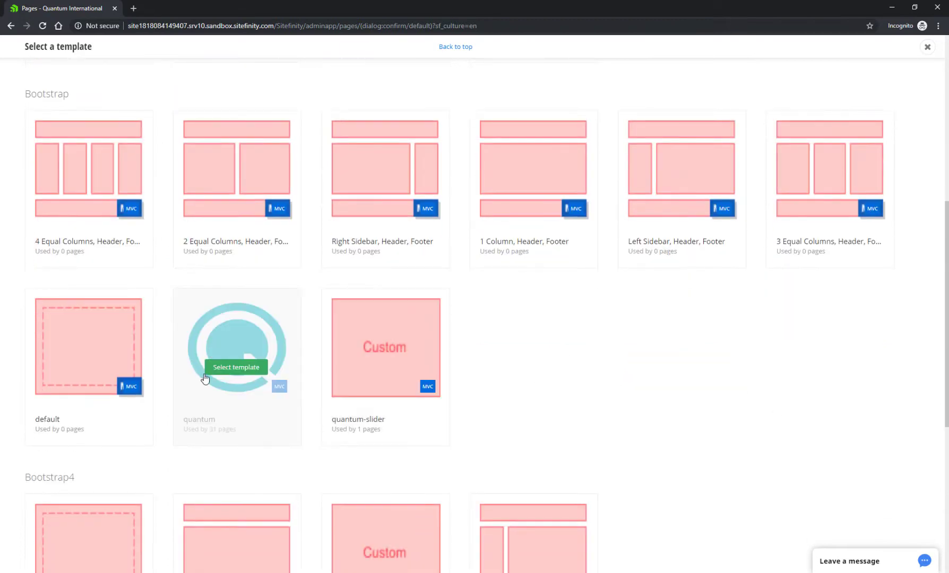
pyautogui.click(233, 368)
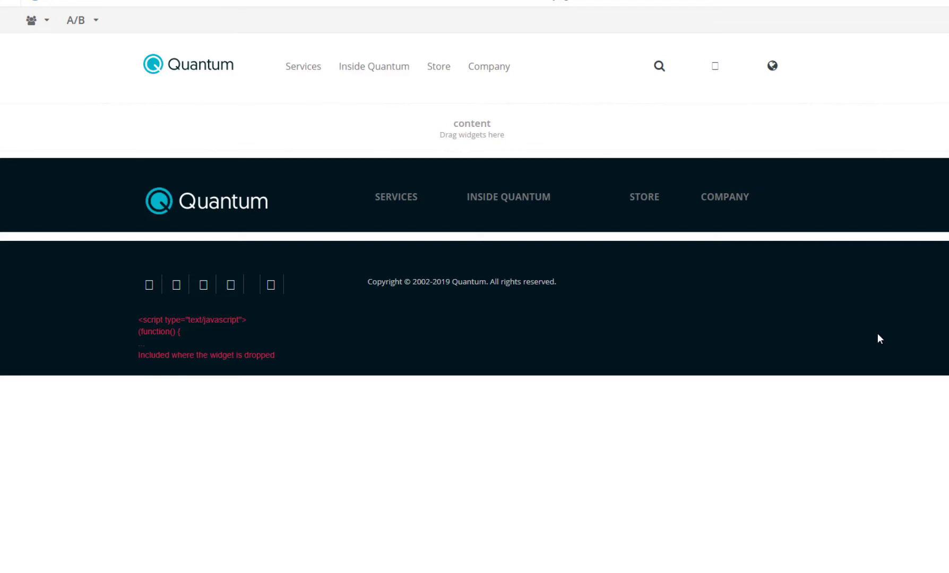
# Step: Place a container with two full-width grid-12 columns in the page's content area
pyautogui.click(923, 72)
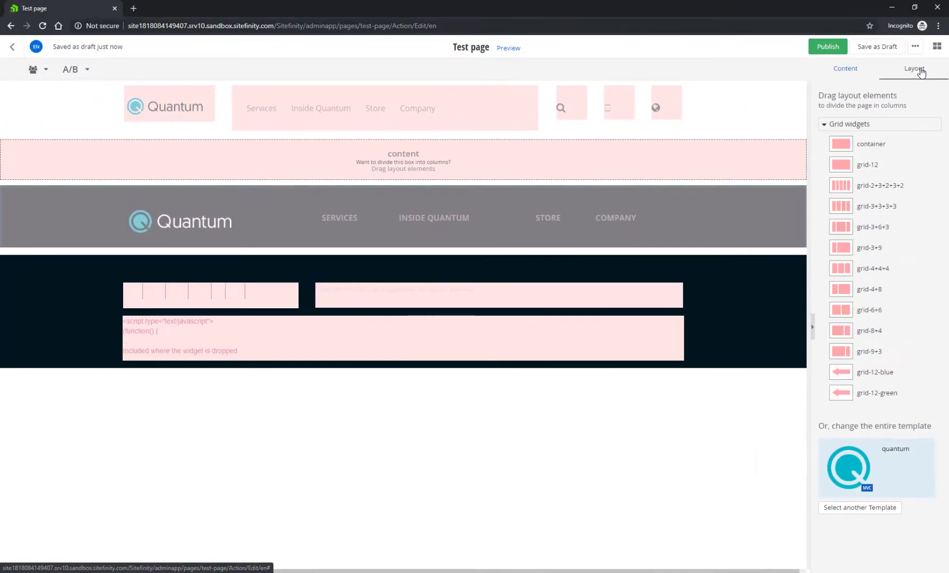
pyautogui.moveTo(871, 146); pyautogui.dragTo(644, 170)
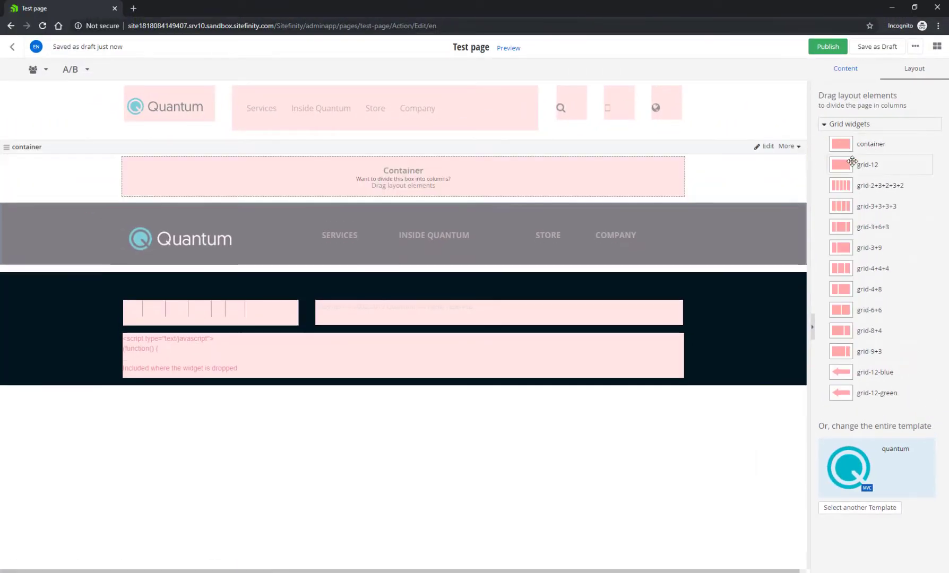
pyautogui.moveTo(871, 165); pyautogui.dragTo(579, 184)
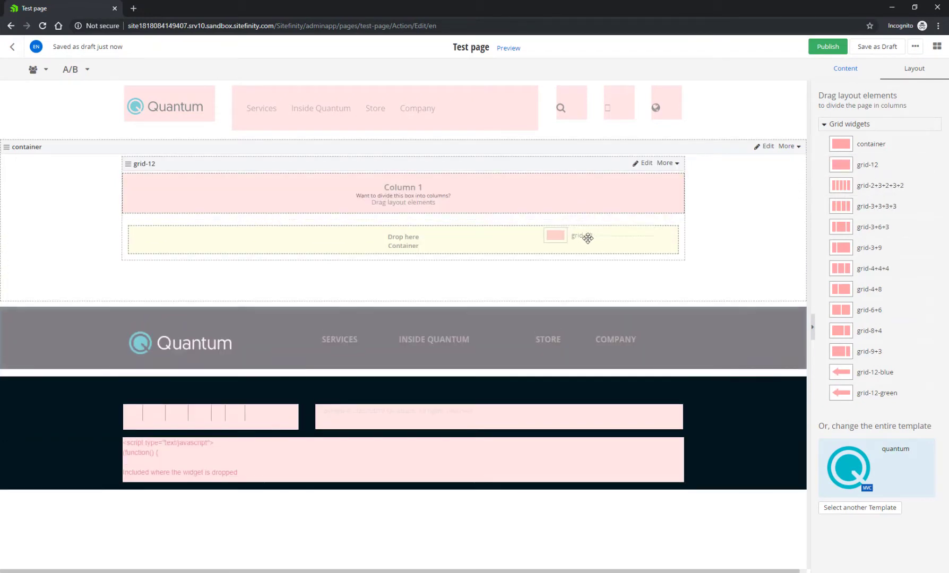
pyautogui.moveTo(859, 171); pyautogui.dragTo(586, 237)
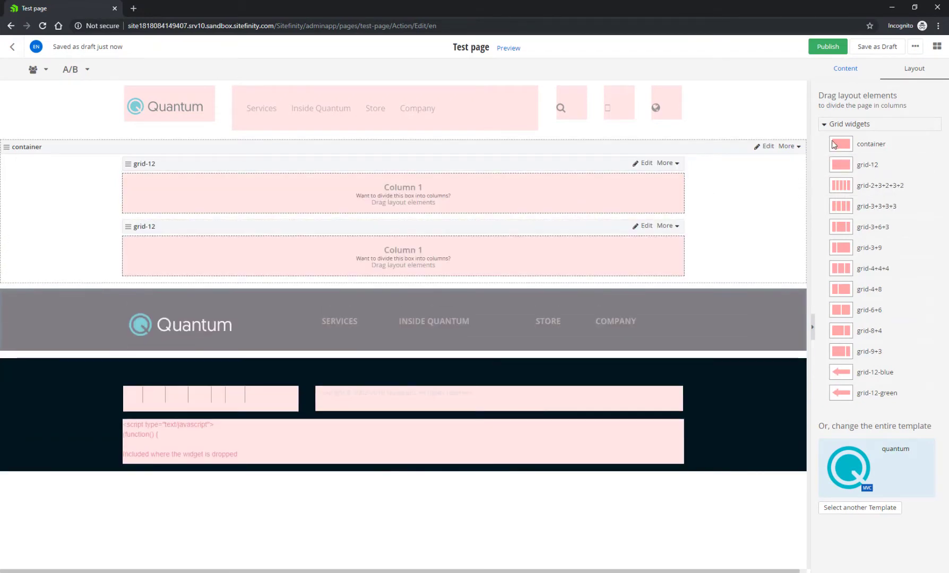
# Step: Add a Content block to the first column and a Blog posts widget to the second
pyautogui.click(845, 68)
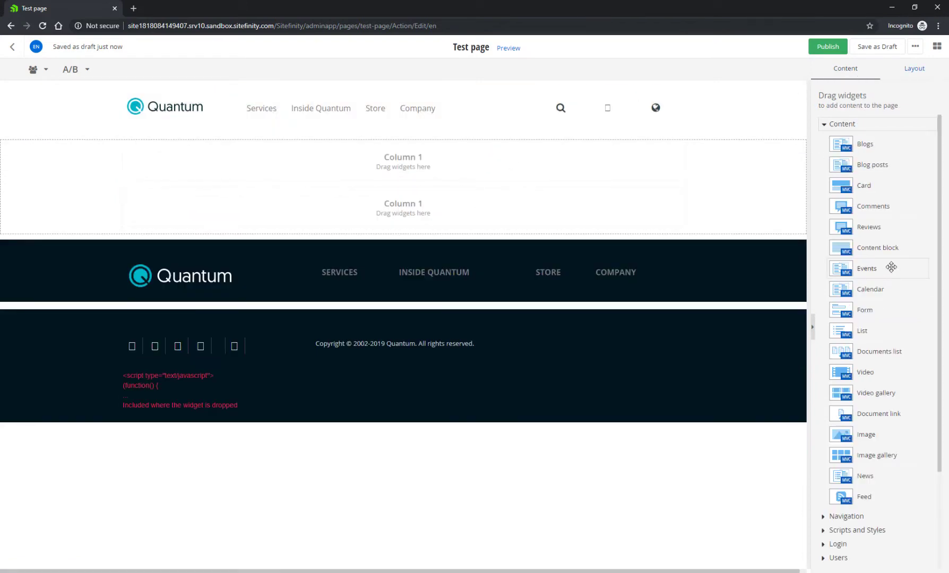
pyautogui.moveTo(891, 247); pyautogui.dragTo(463, 170)
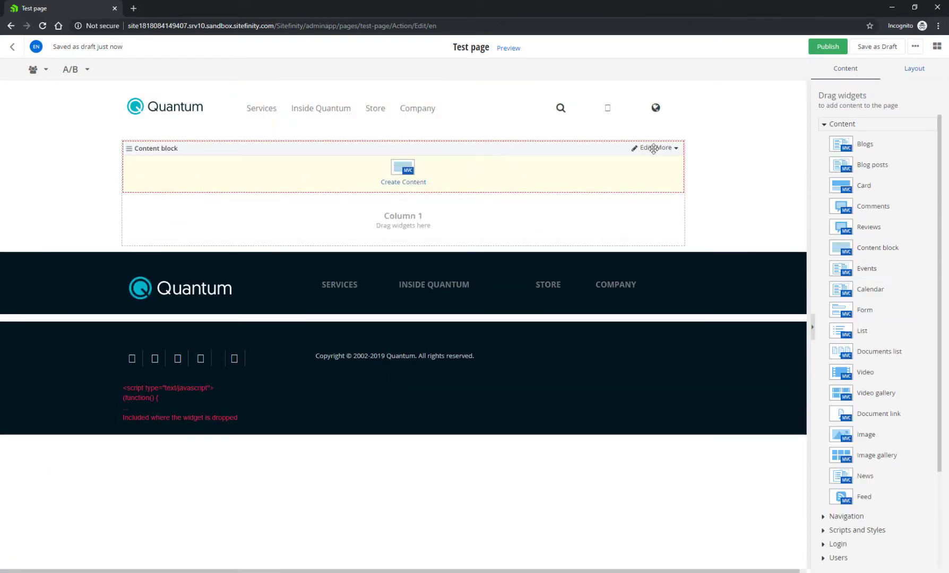
pyautogui.moveTo(869, 164); pyautogui.dragTo(484, 216)
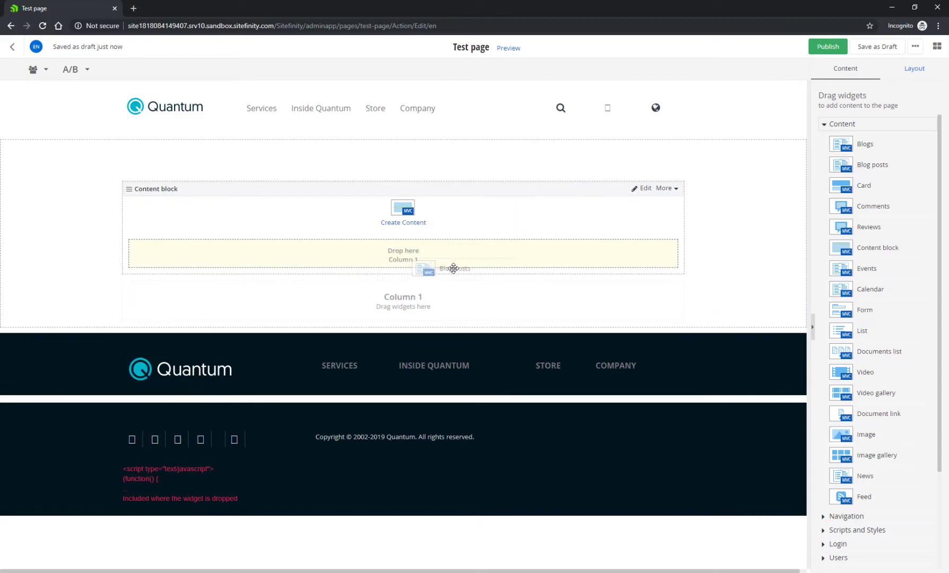
pyautogui.moveTo(453, 268); pyautogui.dragTo(424, 276)
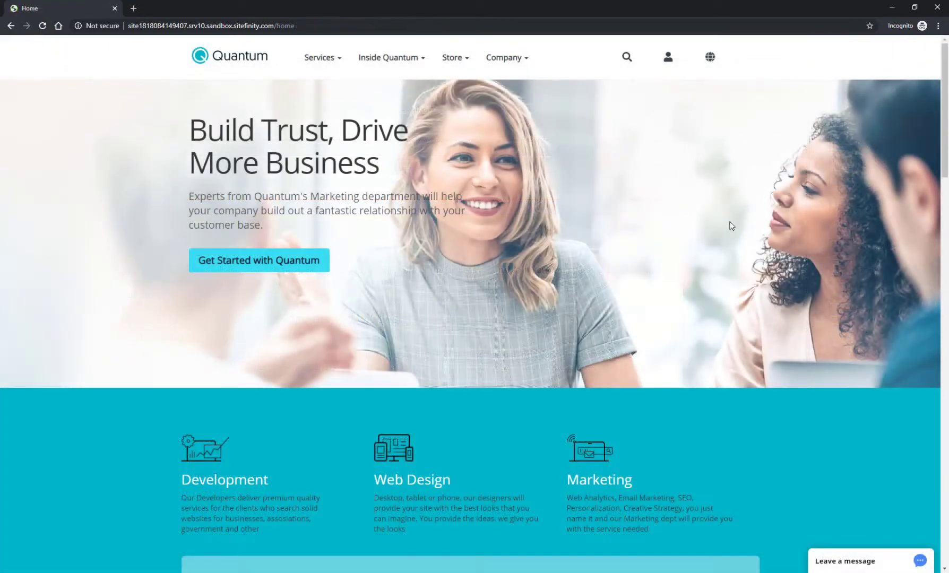
# Step: Browse the live site's Development, Marketing and Inside Quantum pages via the top navigation
pyautogui.click(335, 64)
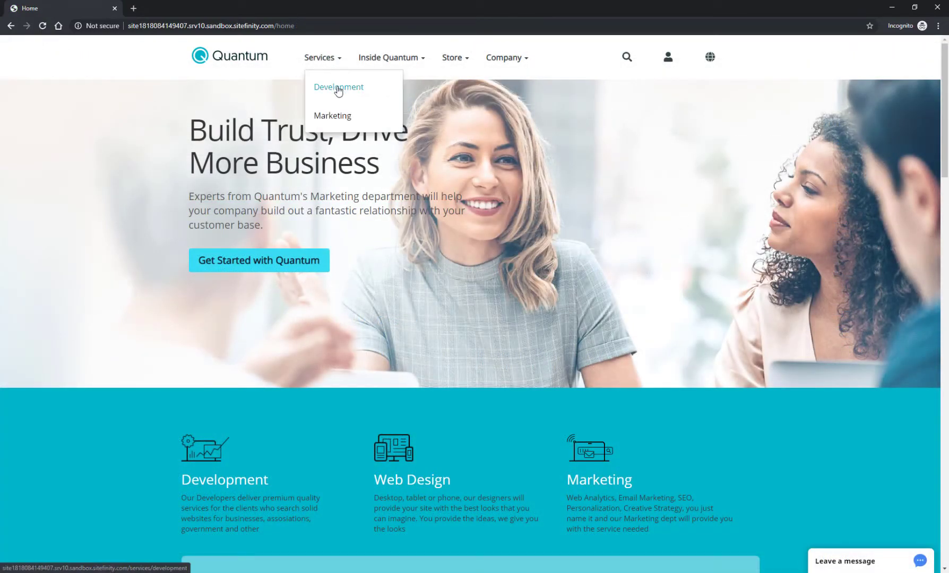
pyautogui.click(337, 90)
pyautogui.click(334, 65)
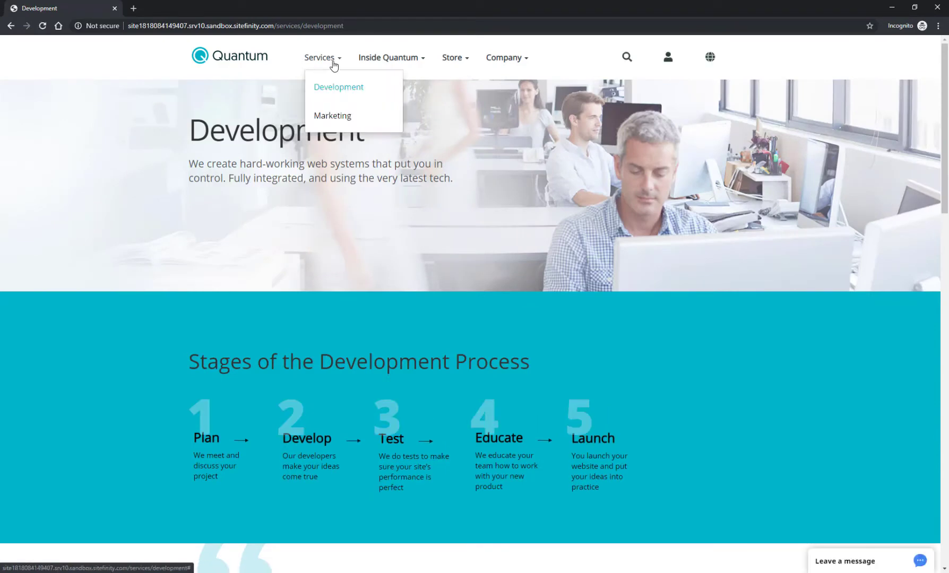
pyautogui.click(343, 118)
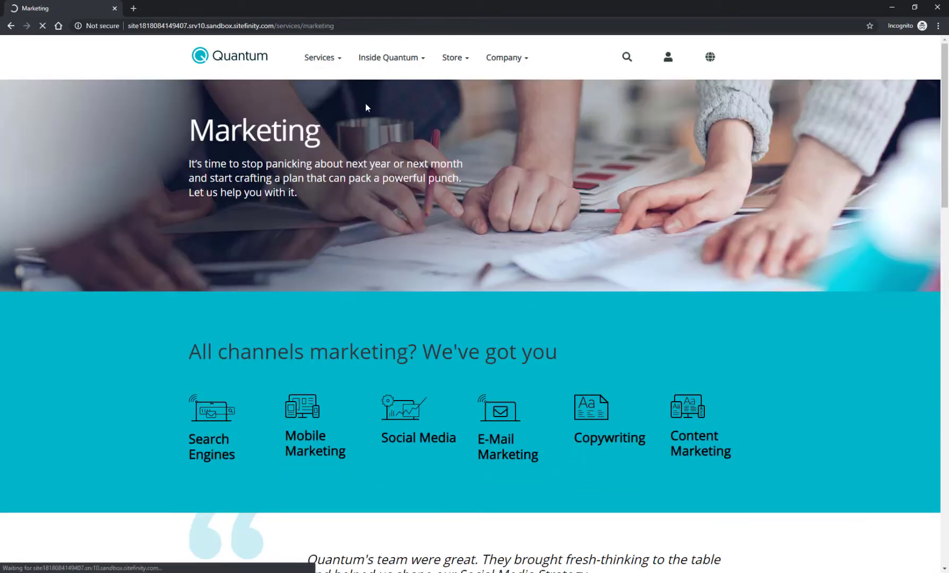
pyautogui.click(407, 62)
pyautogui.click(384, 92)
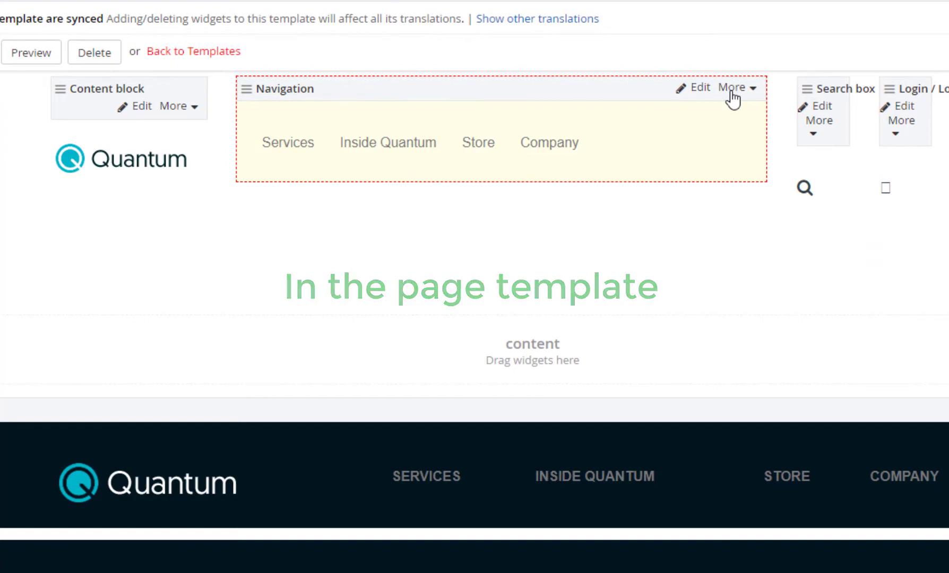
# Step: Make the template's Navigation widget editable on individual pages
pyautogui.click(732, 90)
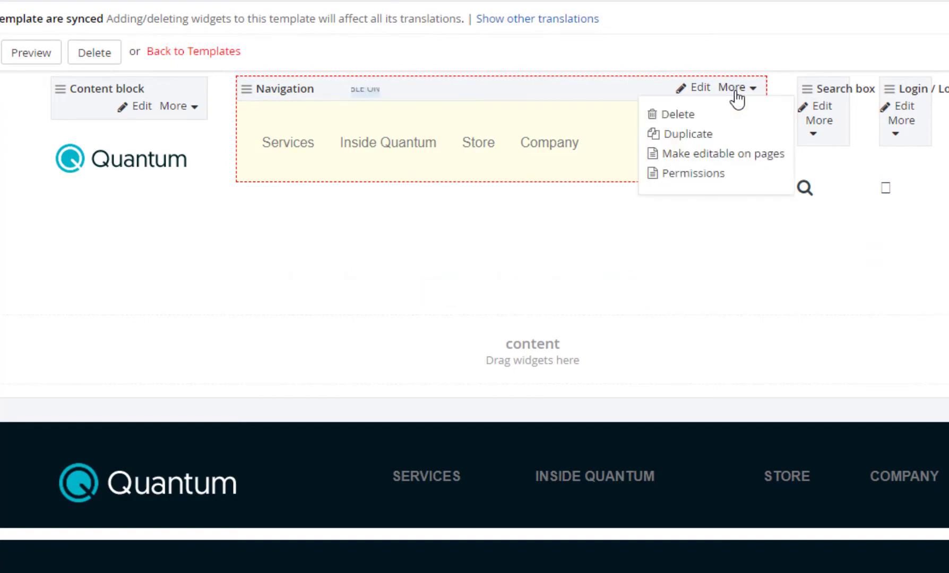
pyautogui.click(751, 164)
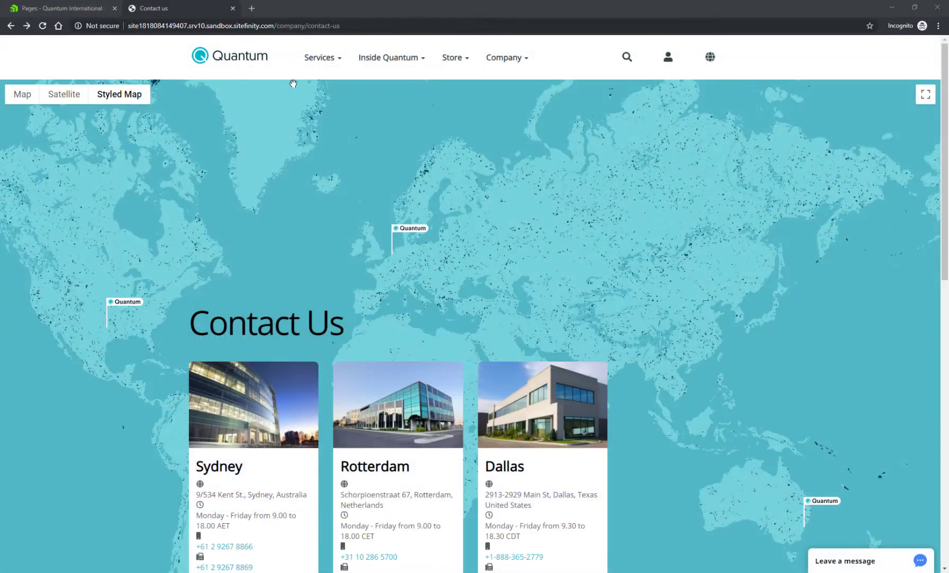
# Step: From the live home page, visit the Marketing page and then Services > Development
pyautogui.click(220, 61)
pyautogui.scroll(-1, 368, 258)
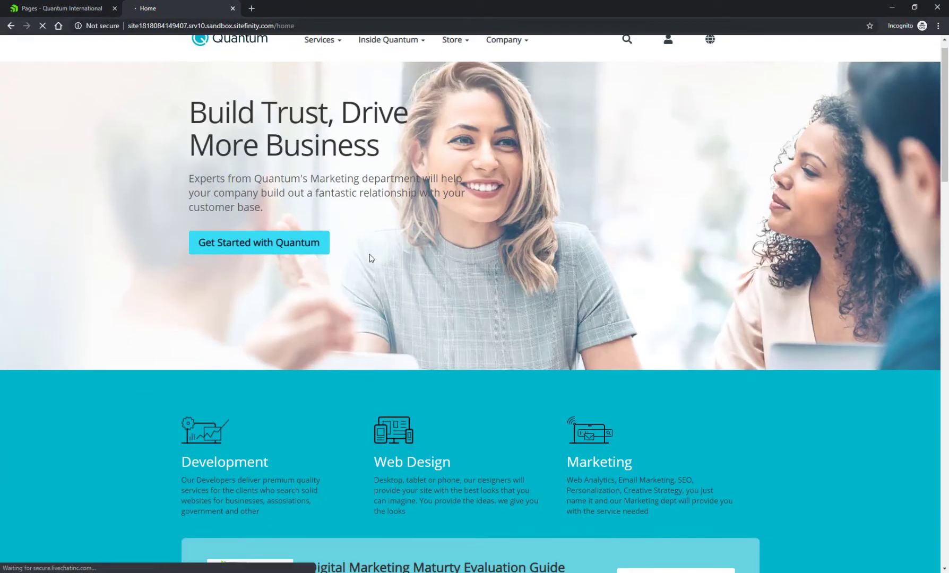
pyautogui.click(243, 212)
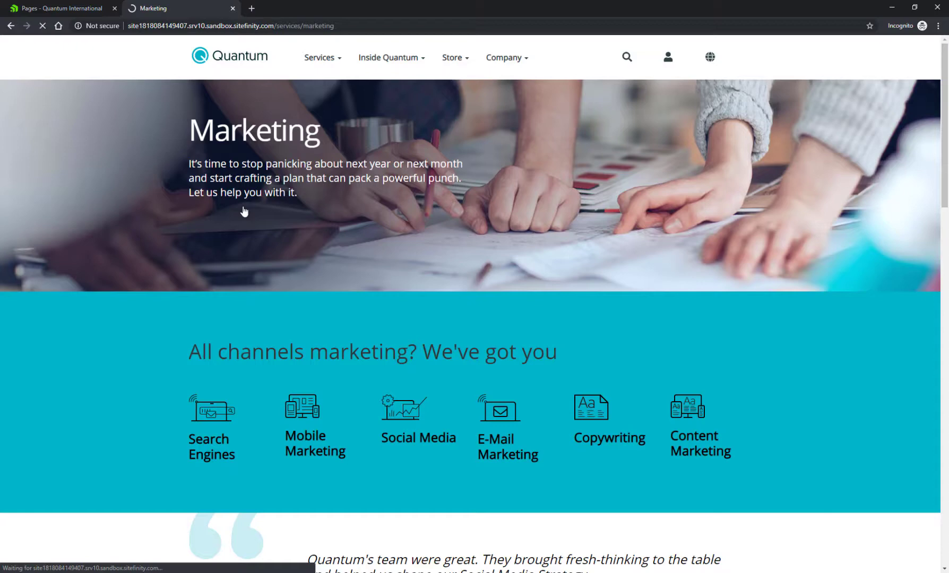
pyautogui.click(338, 59)
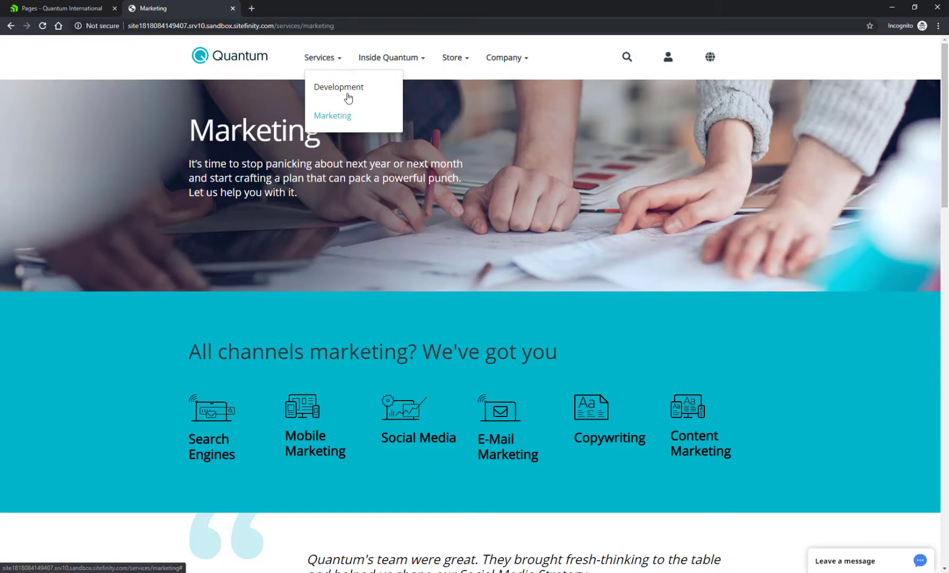
pyautogui.click(351, 94)
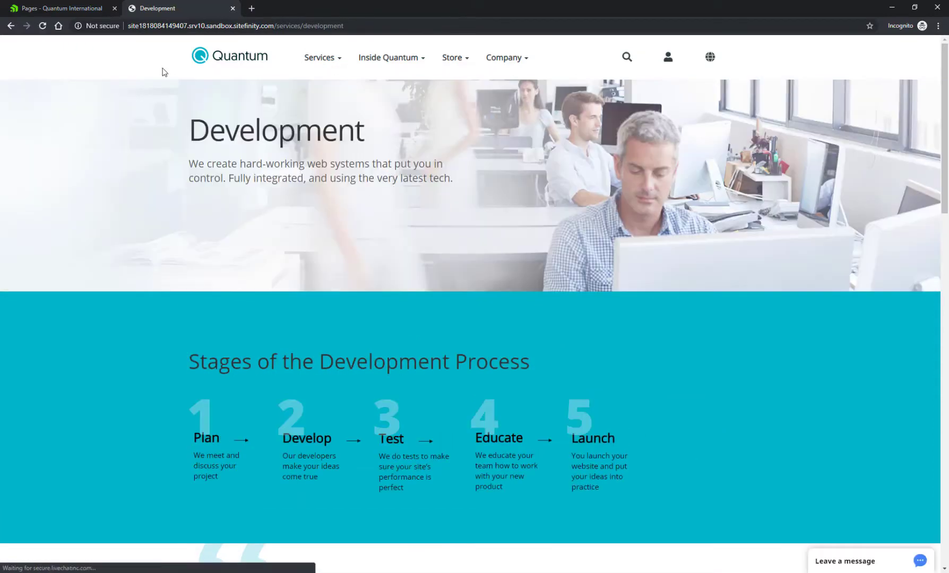
# Step: Switch the admin to the Quantum ME site and view its Home page live
pyautogui.click(37, 5)
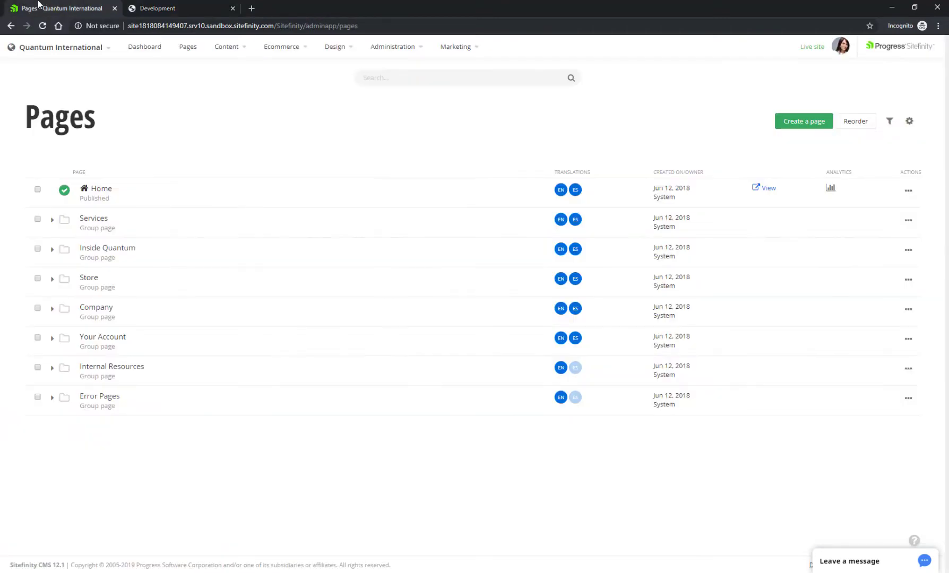
pyautogui.click(97, 48)
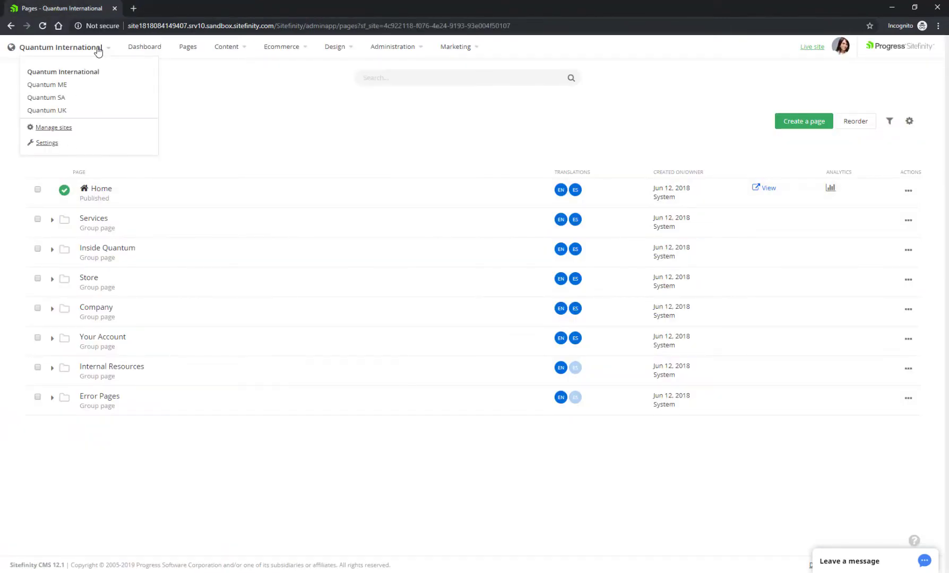
pyautogui.click(74, 91)
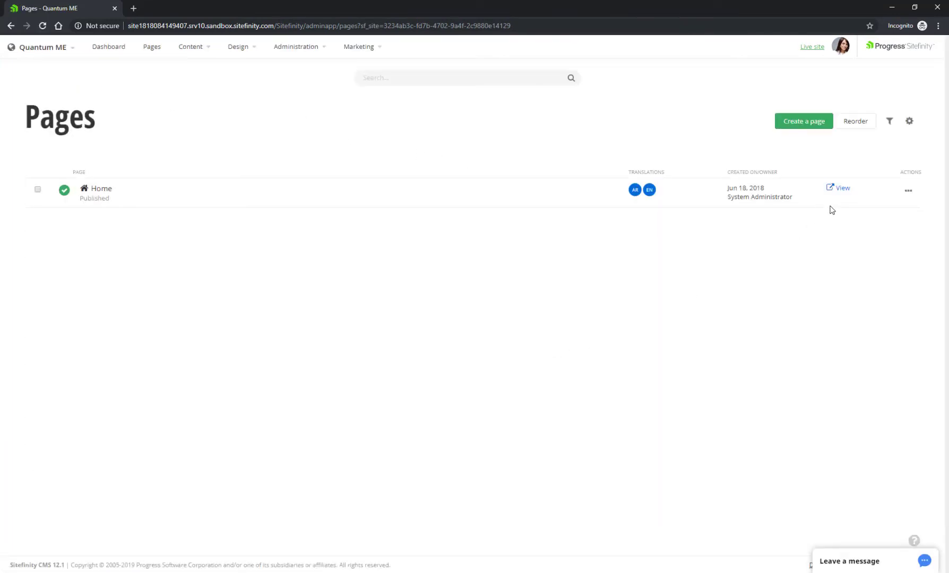
pyautogui.click(839, 189)
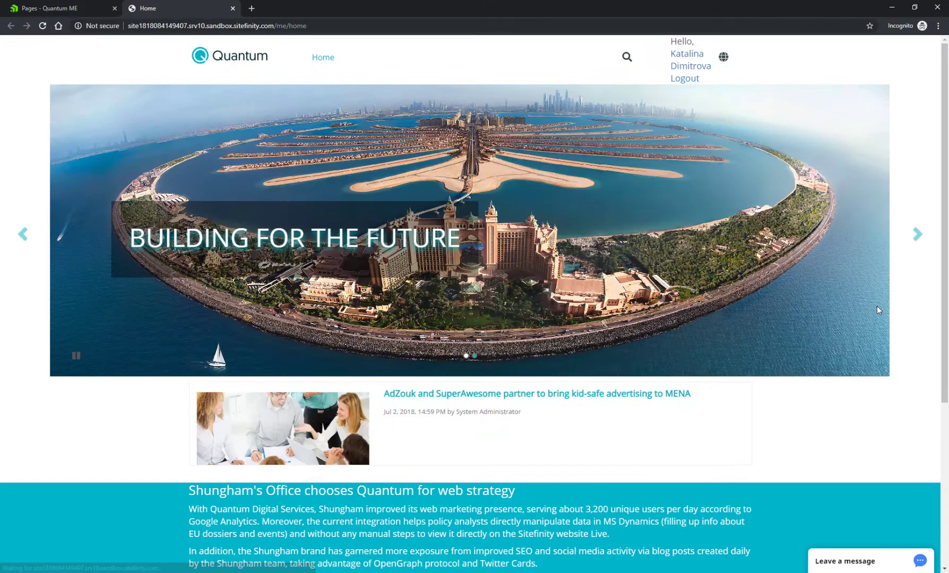
pyautogui.scroll(-3, 877, 306)
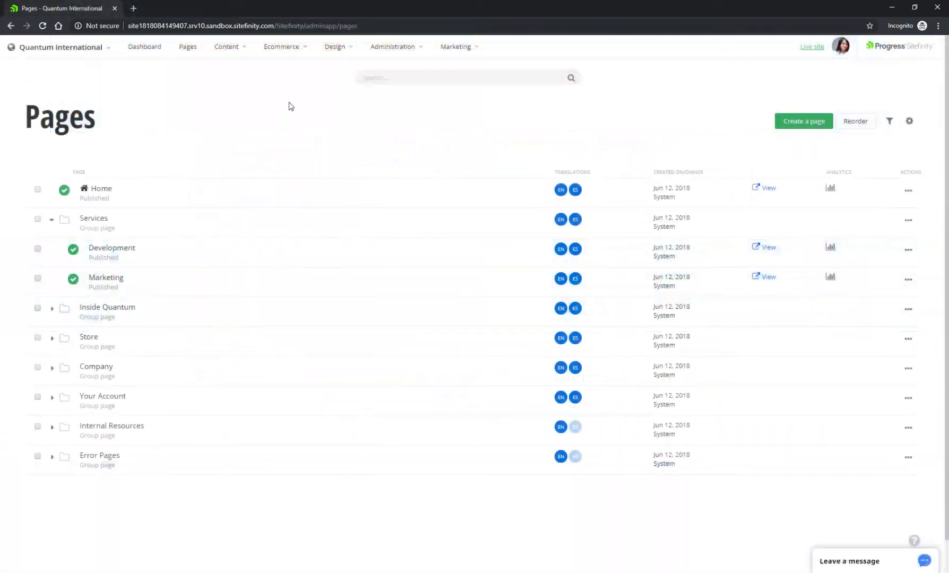
# Step: List page templates under Design, check the 31 pages using quantum, and open that template
pyautogui.click(335, 47)
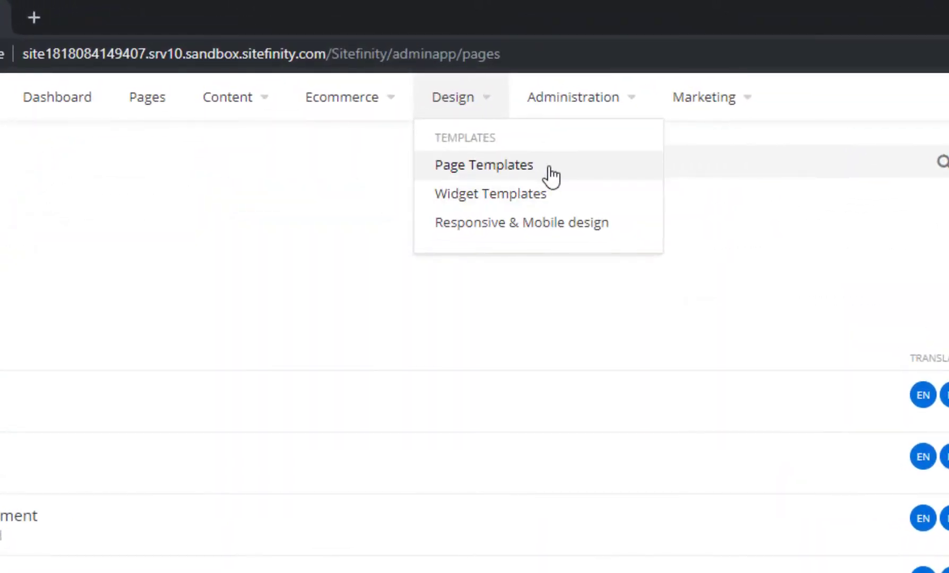
pyautogui.click(551, 175)
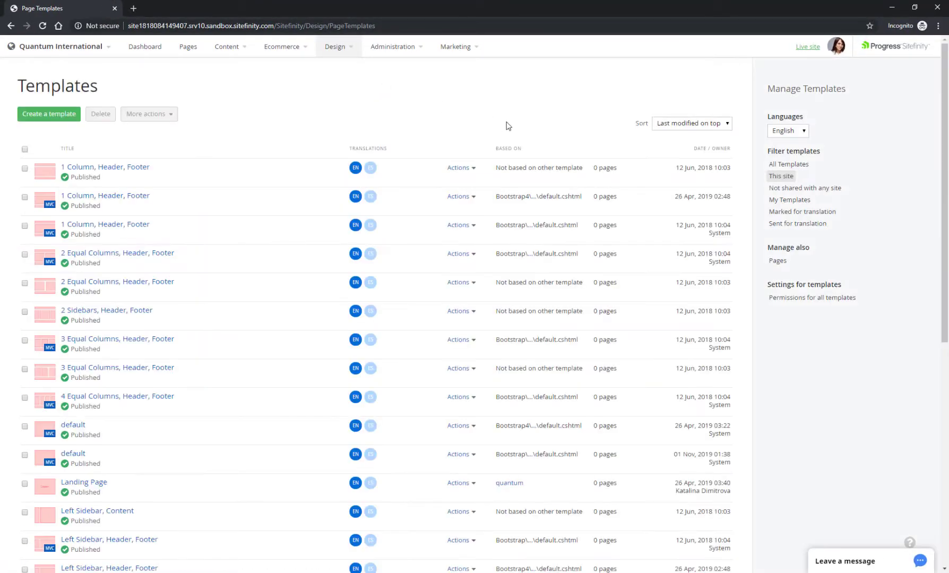
pyautogui.scroll(-2, 650, 364)
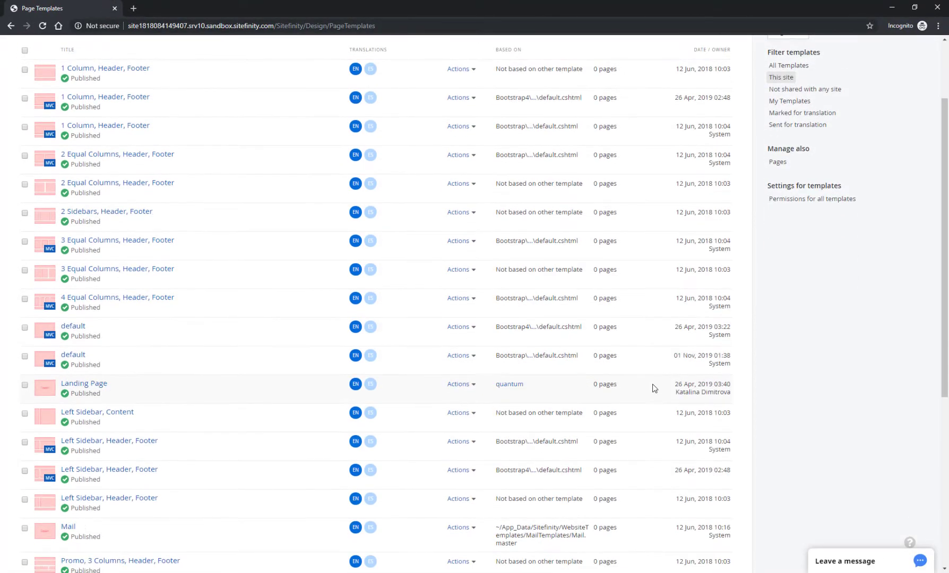
pyautogui.scroll(-1, 653, 387)
pyautogui.scroll(-2, 652, 393)
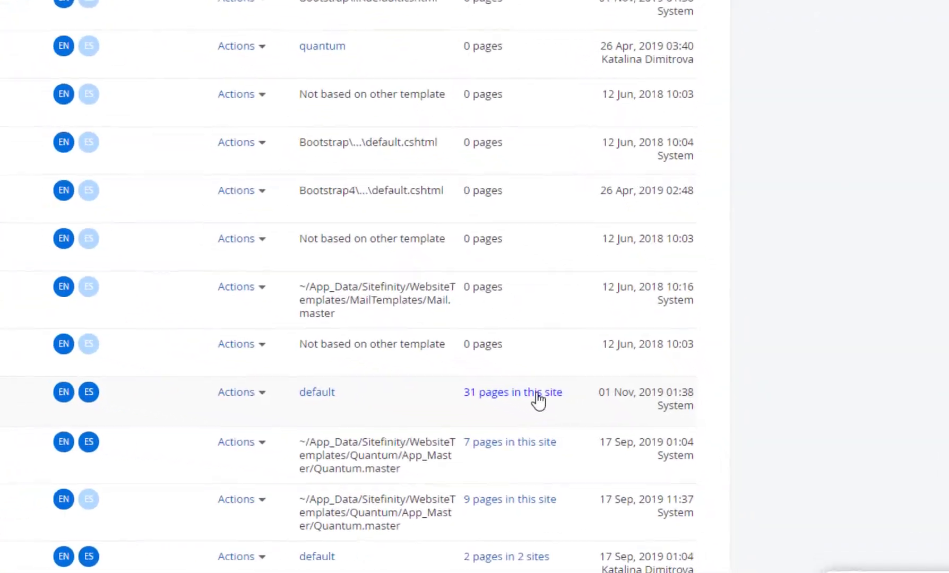
pyautogui.click(594, 429)
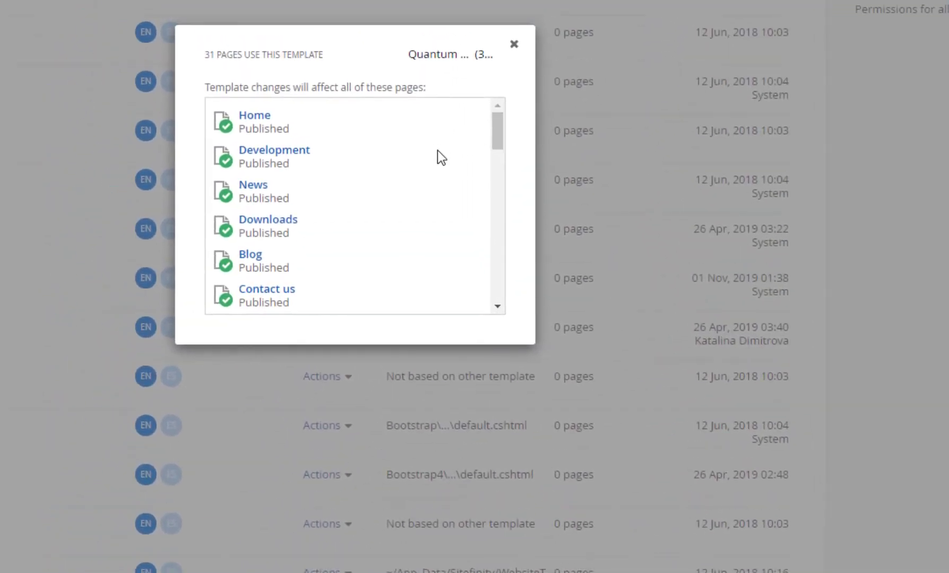
pyautogui.scroll(-2, 437, 150)
pyautogui.scroll(-2, 435, 152)
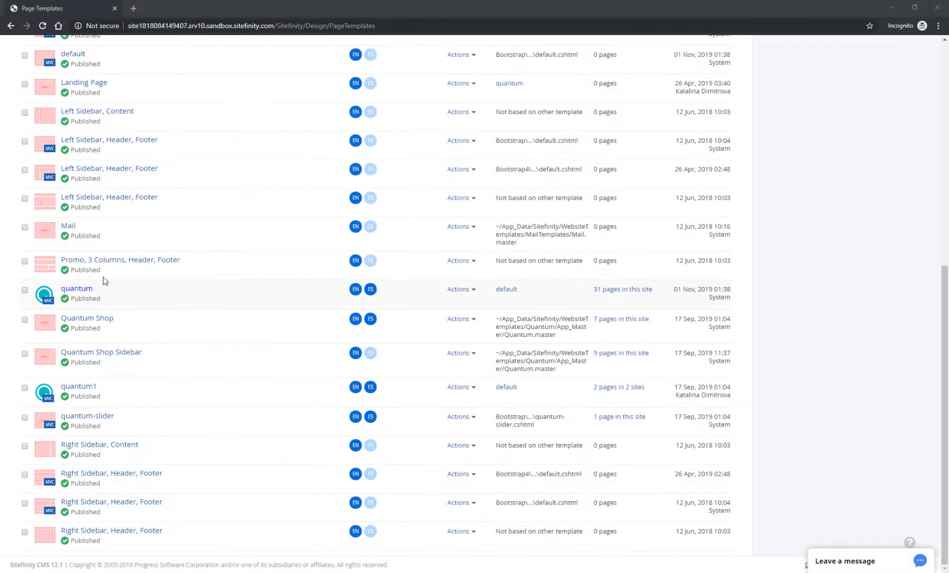
pyautogui.click(79, 293)
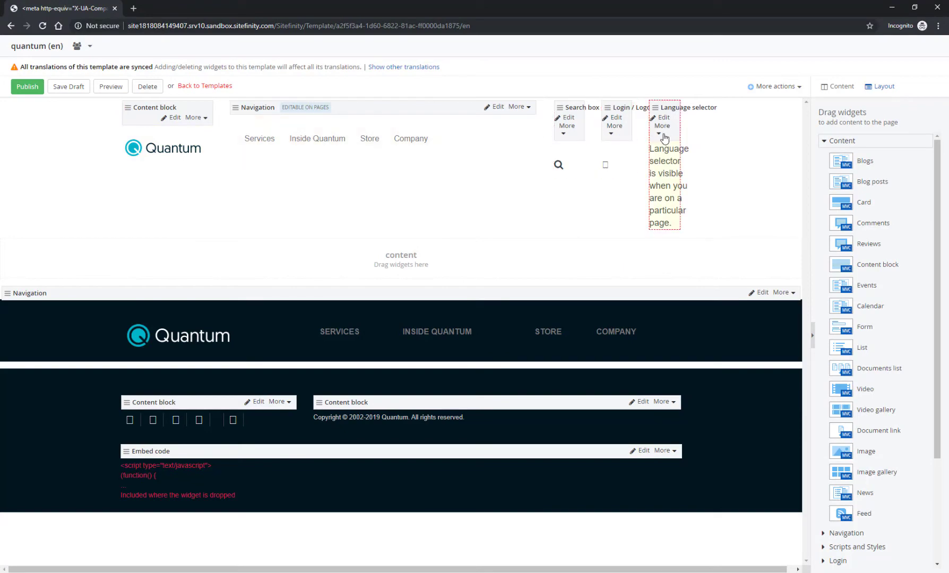
# Step: Delete the Language selector widget from the template header and show its layout structure
pyautogui.click(643, 150)
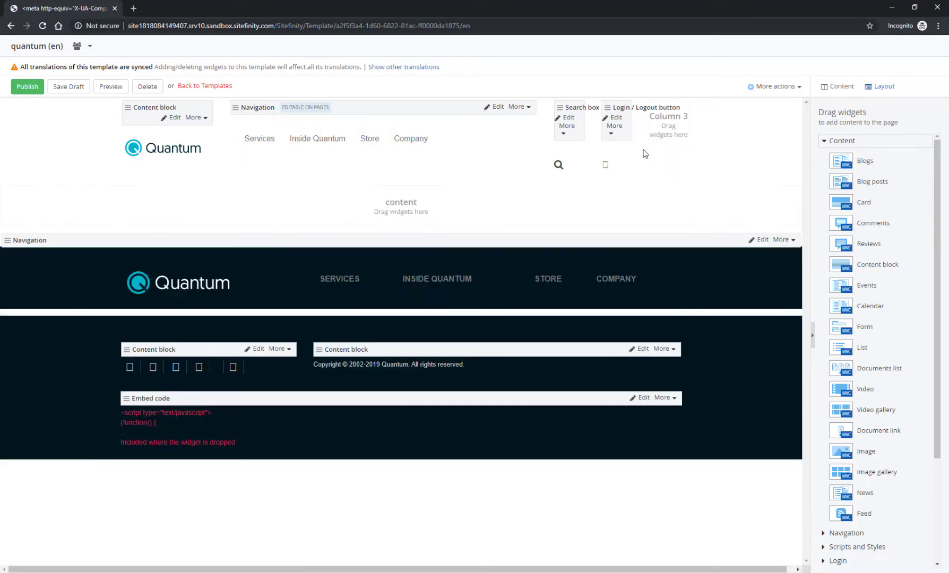
pyautogui.click(880, 87)
# Step: Add a container with a grid-12 column to the template's header area
pyautogui.moveTo(873, 159); pyautogui.dragTo(635, 238)
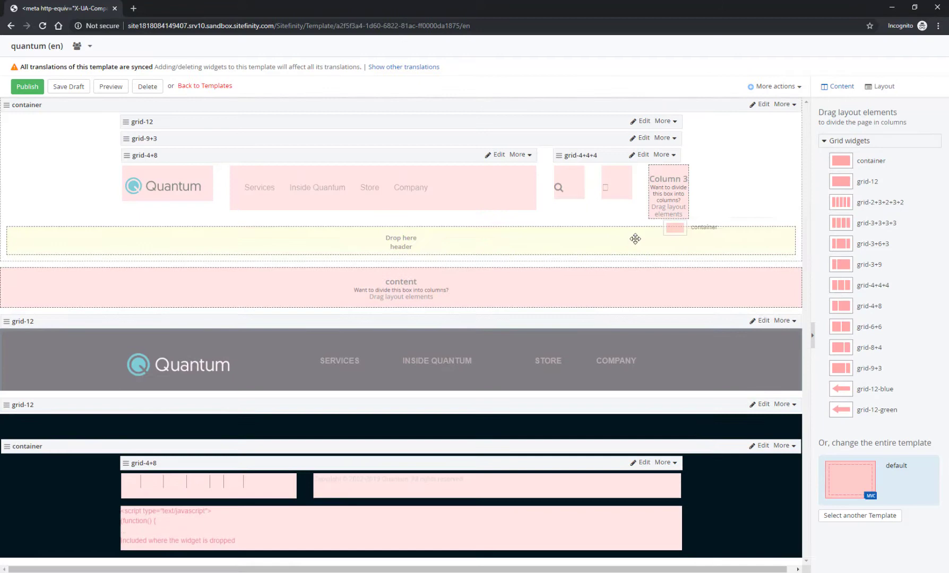
pyautogui.moveTo(545, 246); pyautogui.dragTo(590, 237)
pyautogui.moveTo(890, 182); pyautogui.dragTo(602, 273)
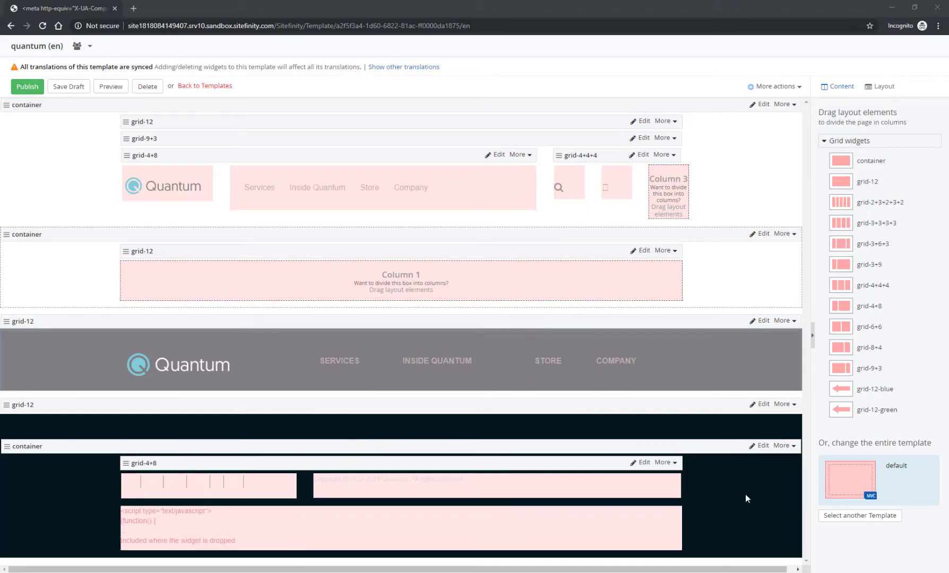
# Step: Delete every container and grid-12 section, leaving empty header, content and footer zones
pyautogui.click(782, 445)
pyautogui.click(776, 465)
pyautogui.click(782, 403)
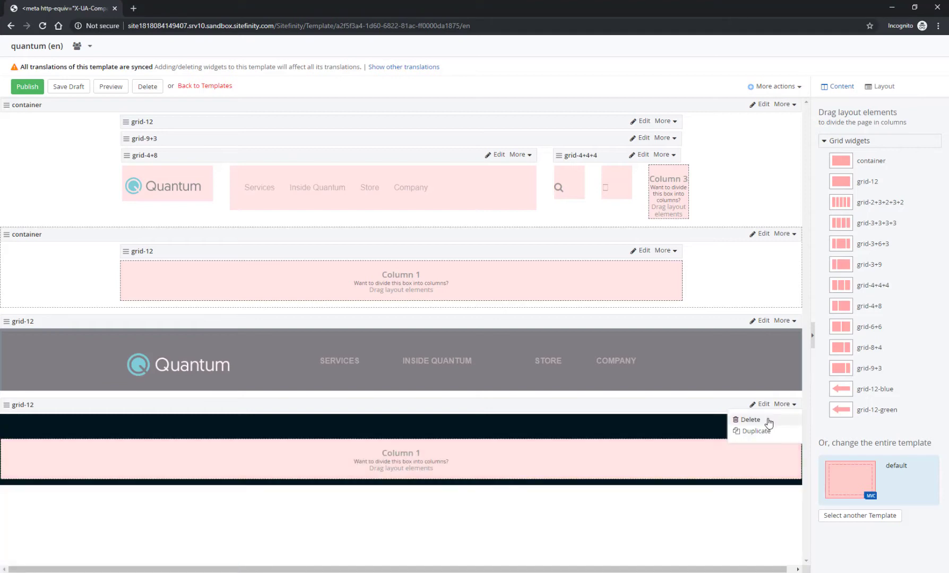
pyautogui.click(783, 321)
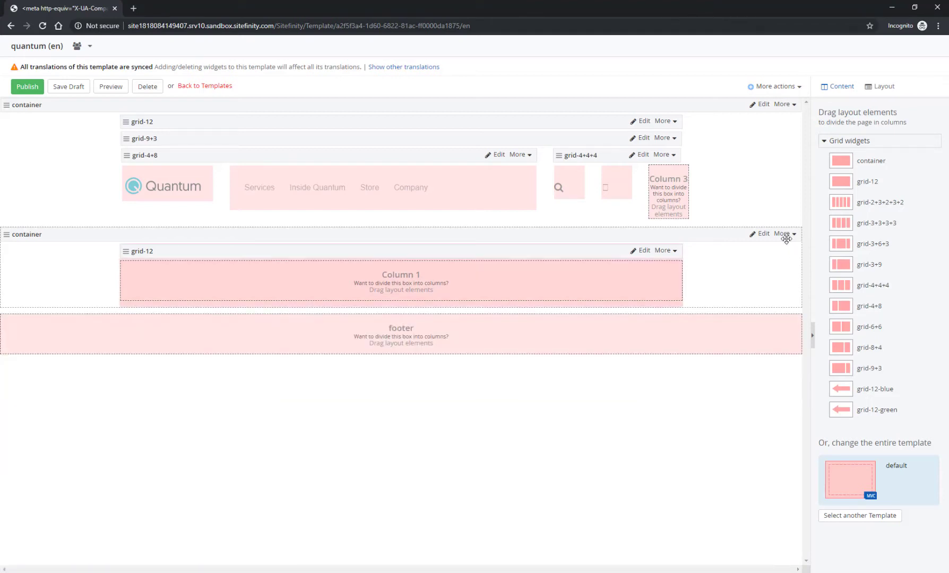
pyautogui.click(782, 234)
pyautogui.click(775, 252)
pyautogui.click(782, 104)
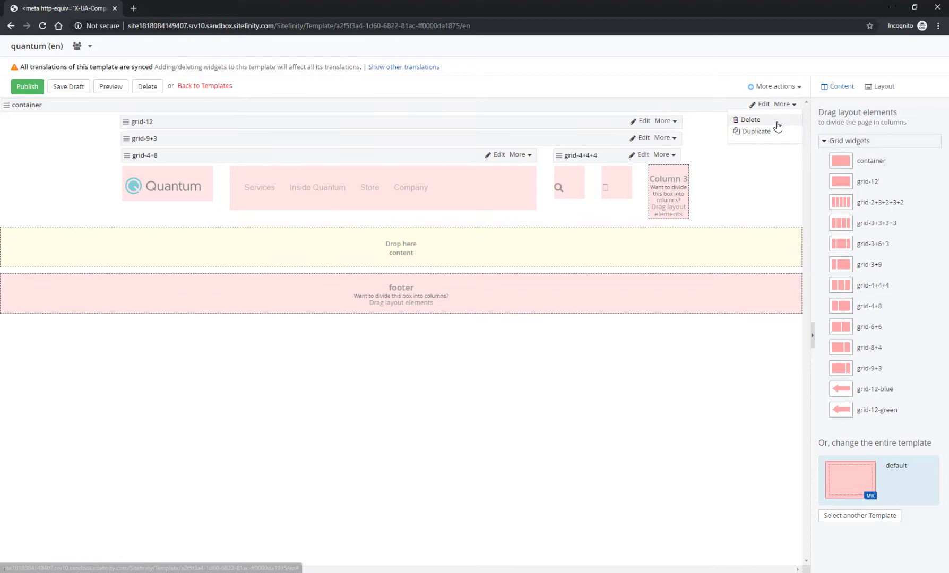
pyautogui.click(777, 124)
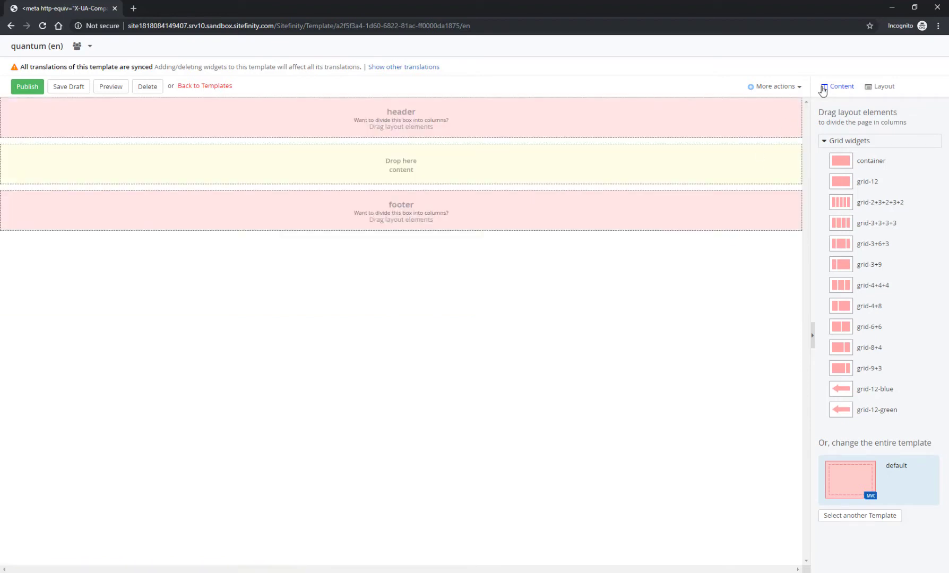
pyautogui.click(823, 90)
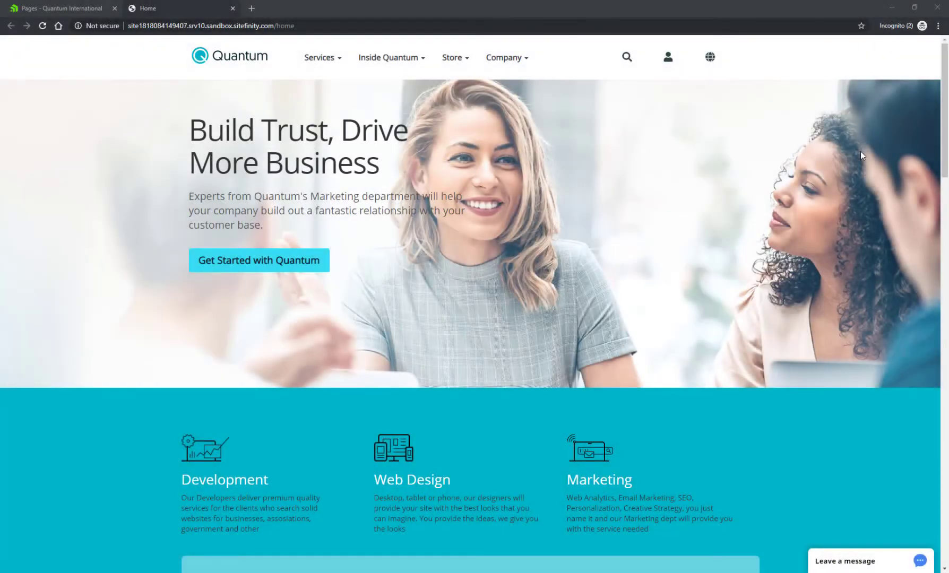
pyautogui.scroll(-2, 859, 152)
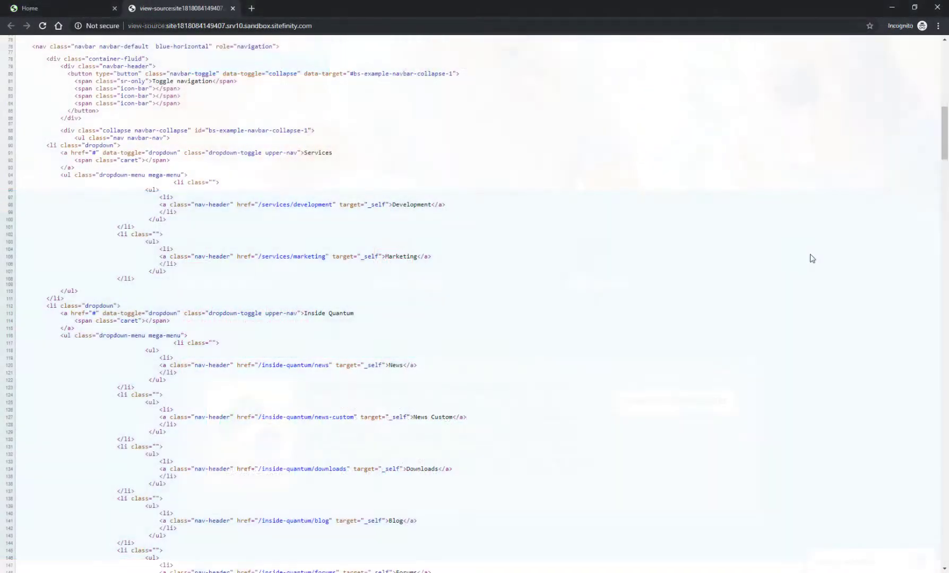
pyautogui.scroll(-1, 811, 256)
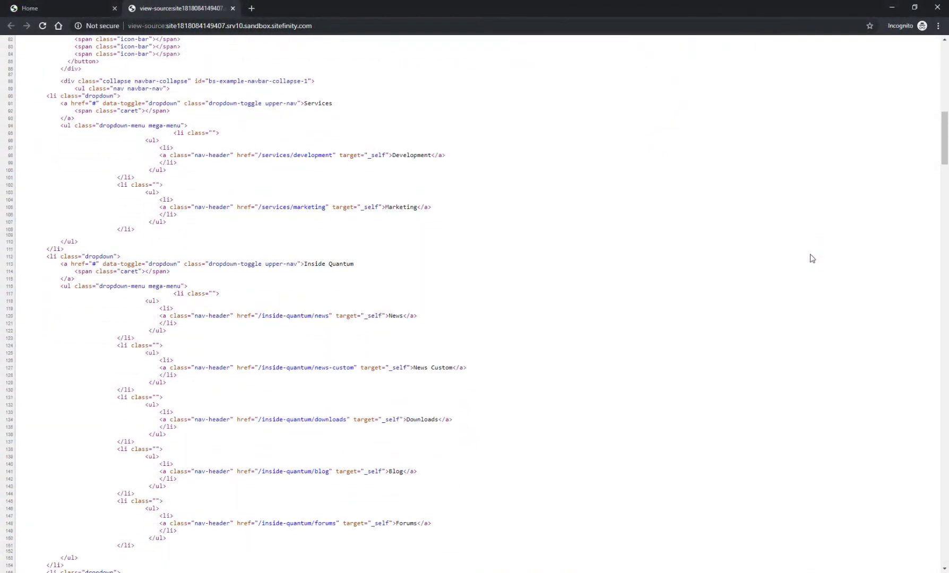
pyautogui.scroll(-1, 811, 258)
pyautogui.scroll(-1, 811, 258)
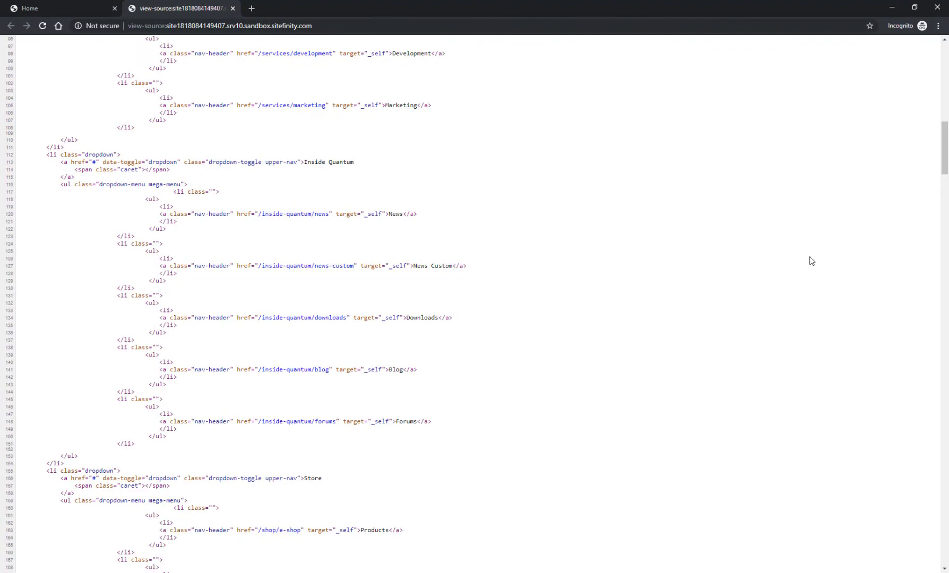
pyautogui.scroll(-1, 809, 260)
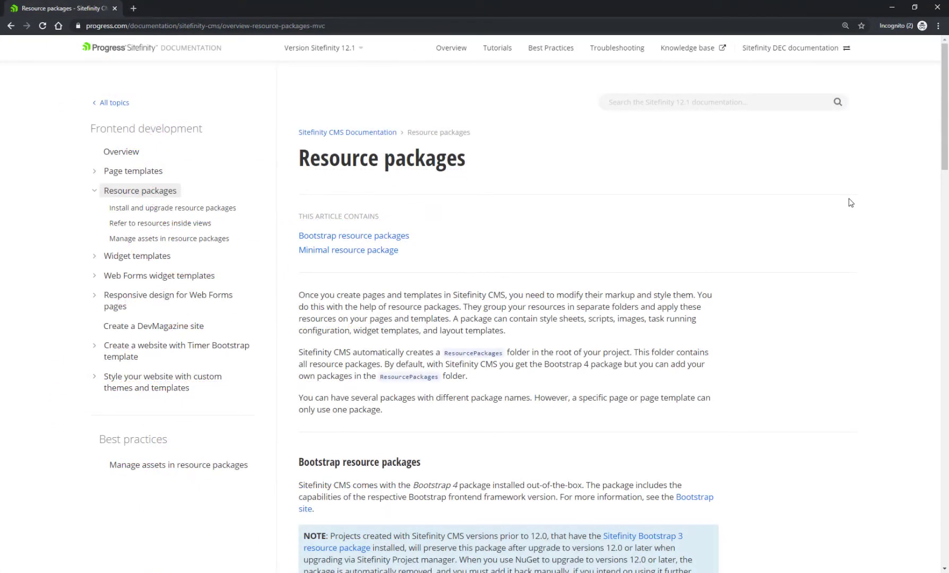
pyautogui.scroll(-1, 850, 203)
pyautogui.scroll(-1, 850, 202)
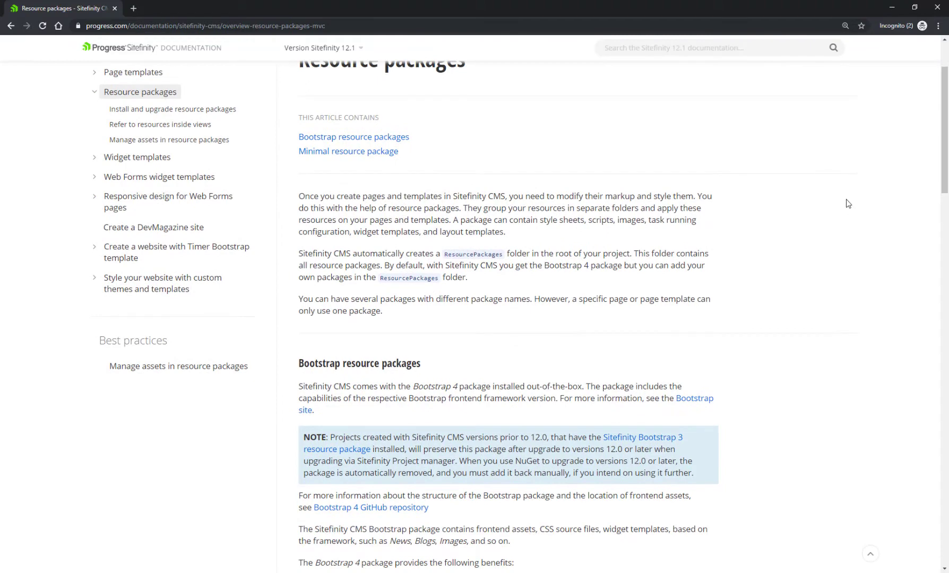
pyautogui.scroll(-1, 847, 207)
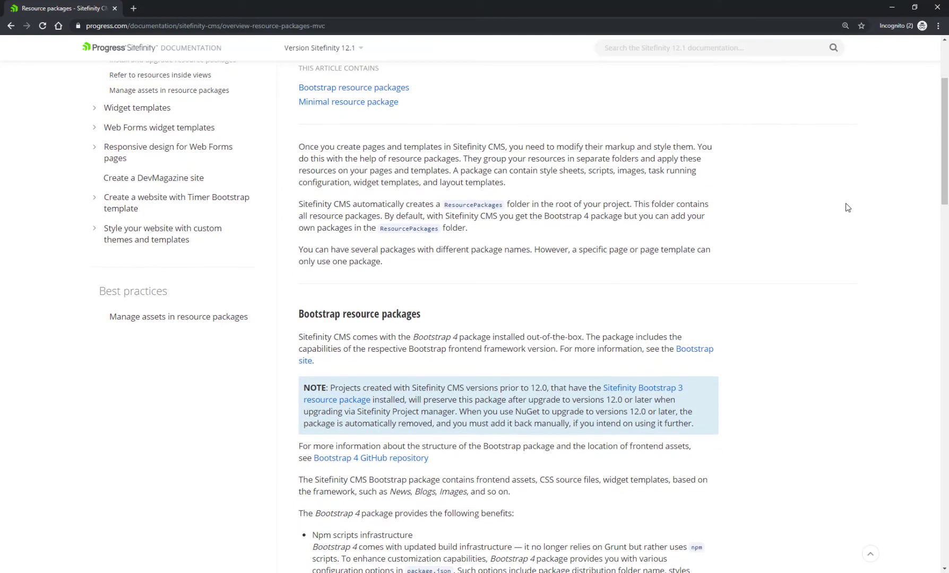
pyautogui.scroll(-1, 848, 208)
pyautogui.scroll(-1, 848, 207)
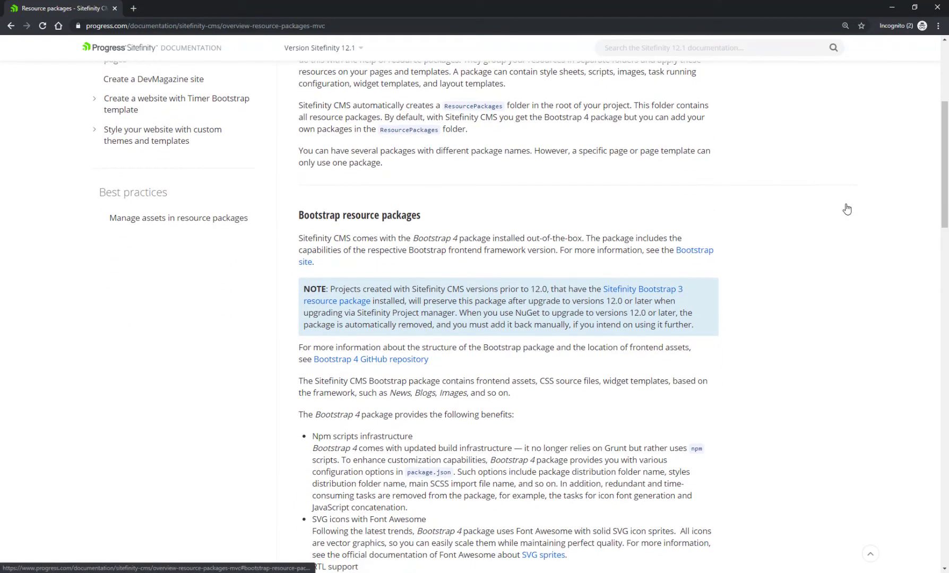
# Step: Follow the Resource packages article's link to the Bootstrap site
pyautogui.click(708, 257)
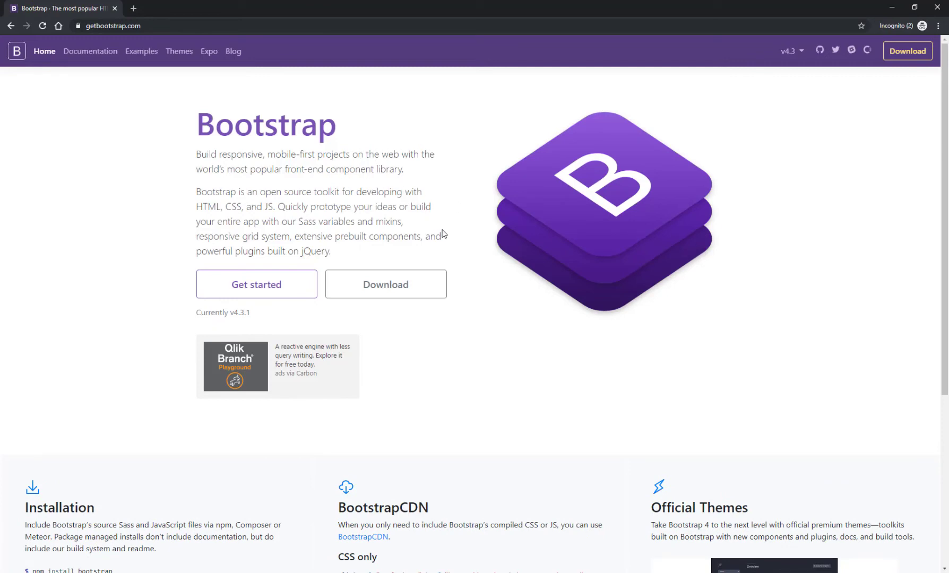
pyautogui.scroll(-1, 473, 297)
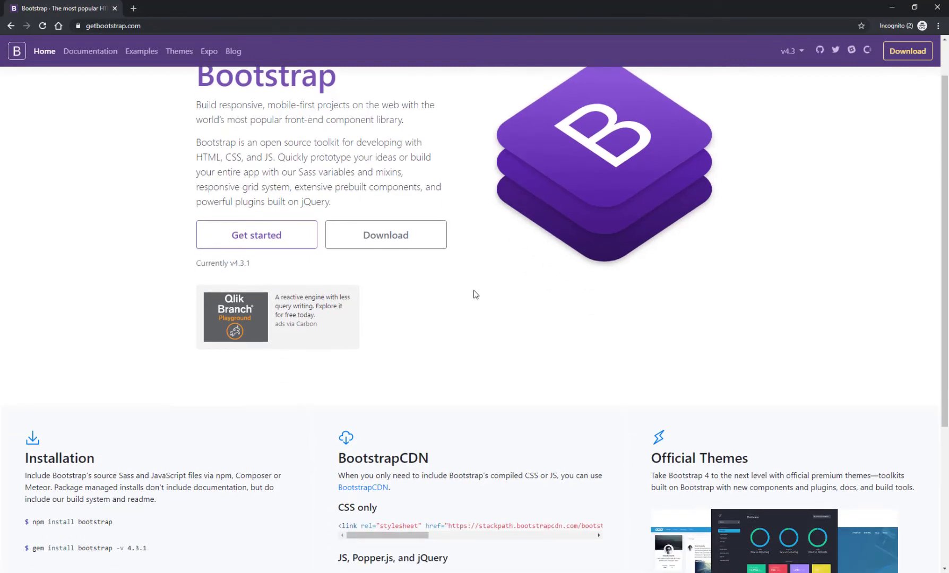
pyautogui.scroll(-2, 475, 295)
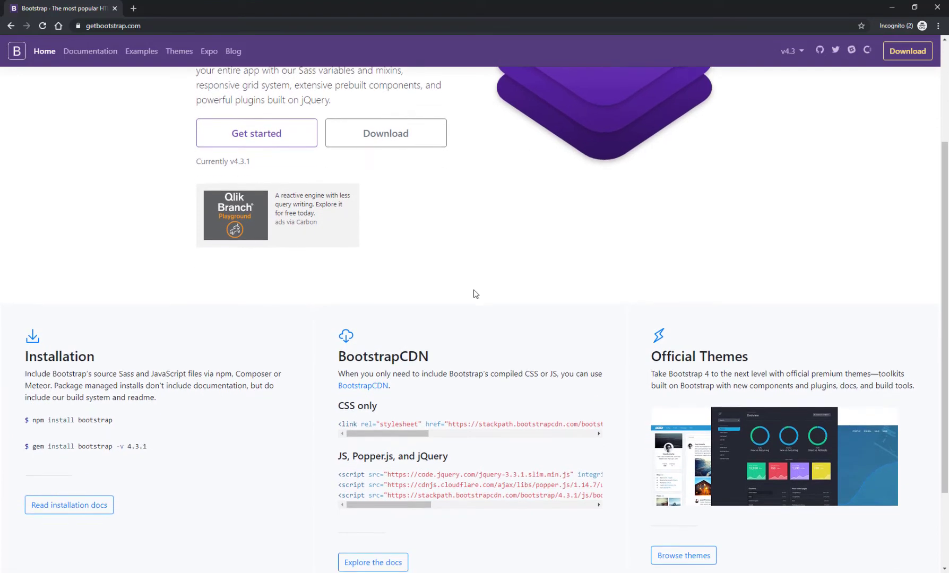
pyautogui.scroll(-1, 475, 294)
pyautogui.scroll(-1, 475, 294)
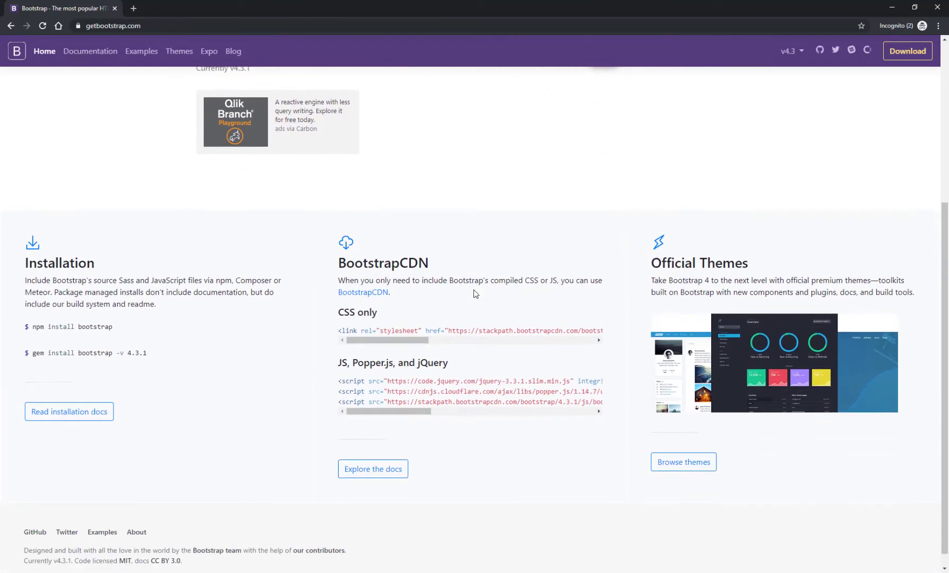
# Step: Go from the Bootstrap home page to its Layout Overview documentation
pyautogui.click(392, 470)
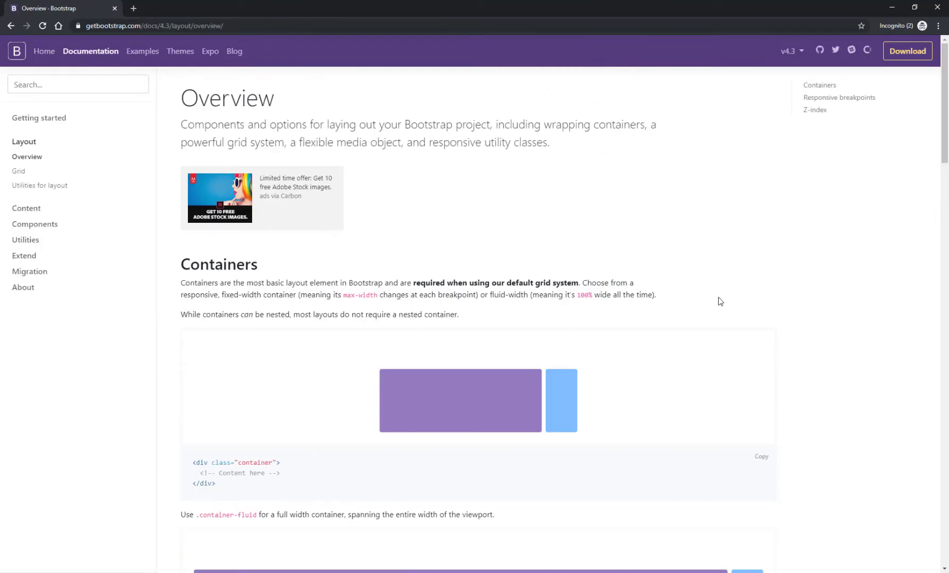
pyautogui.scroll(-1, 719, 302)
pyautogui.scroll(-1, 718, 302)
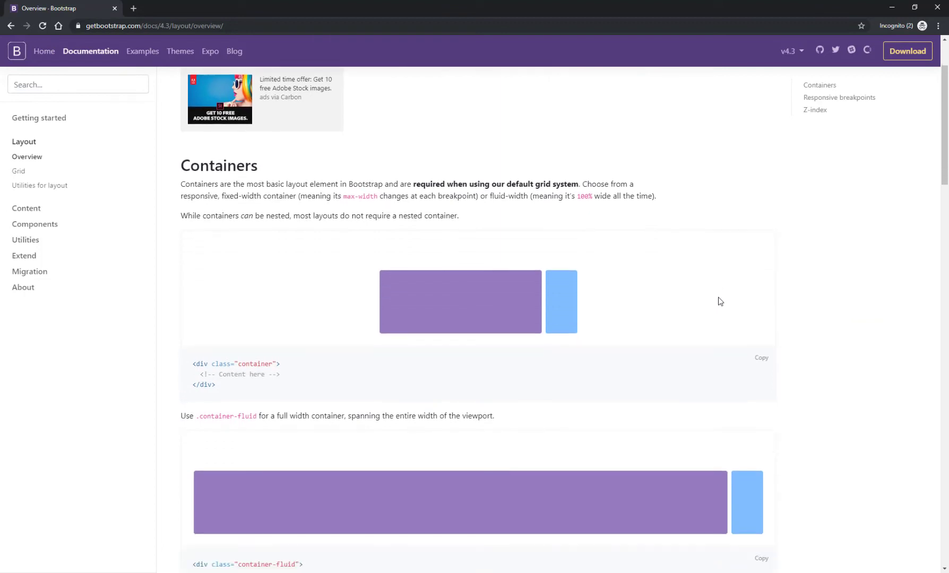
pyautogui.scroll(-1, 718, 302)
pyautogui.scroll(-1, 719, 302)
pyautogui.scroll(-1, 718, 302)
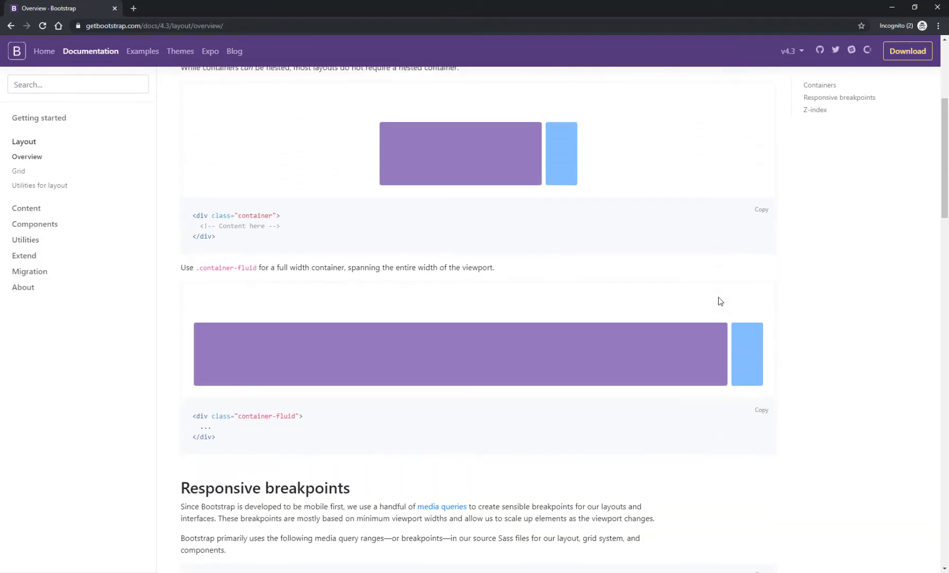
pyautogui.scroll(-1, 719, 302)
pyautogui.scroll(-1, 719, 301)
pyautogui.scroll(-1, 718, 301)
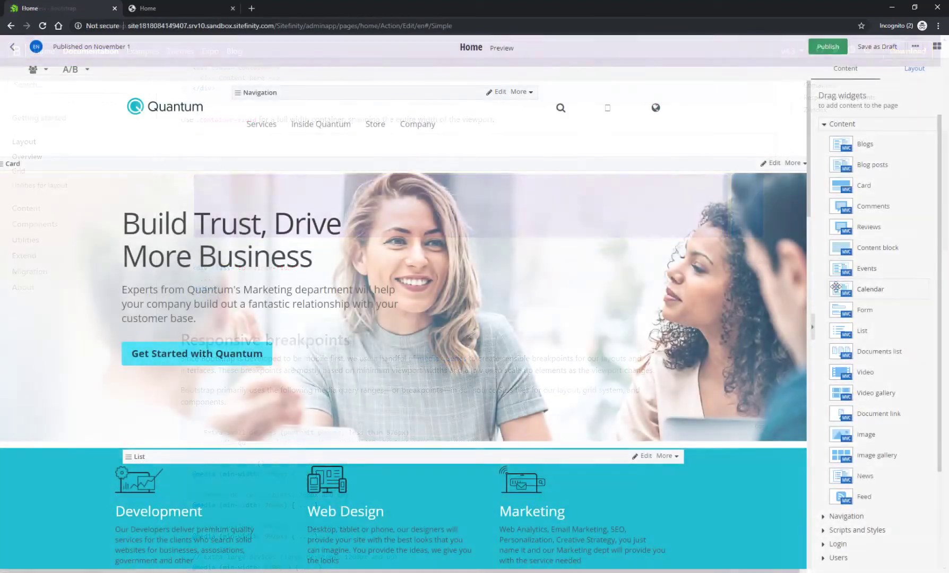
pyautogui.scroll(-1, 782, 290)
pyautogui.scroll(-1, 783, 290)
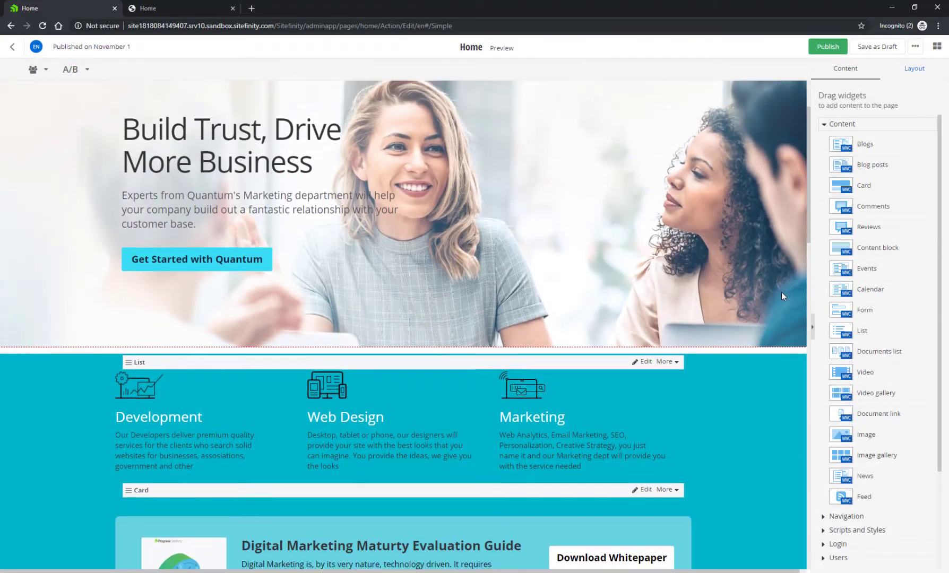
pyautogui.scroll(-1, 780, 303)
pyautogui.scroll(-1, 781, 303)
pyautogui.scroll(-1, 780, 304)
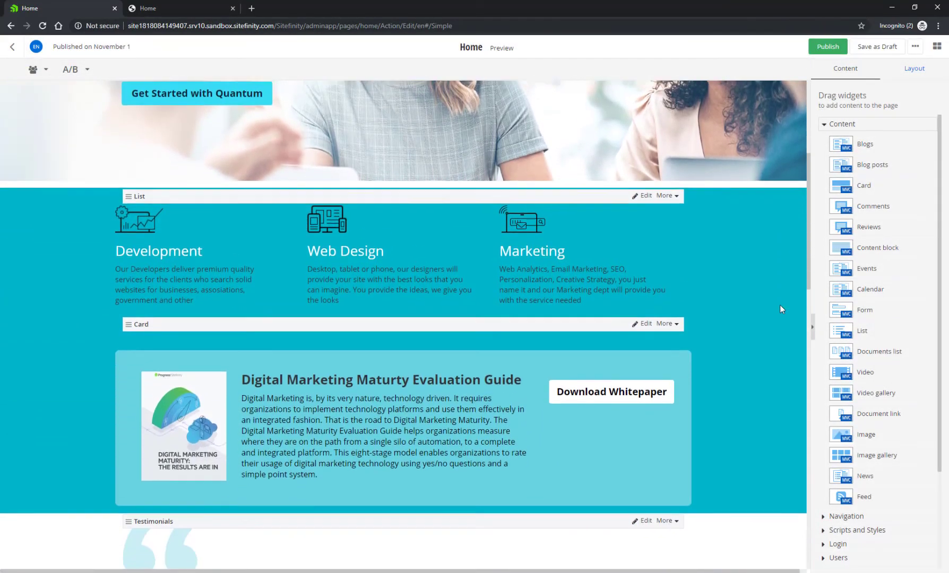
pyautogui.scroll(-2, 780, 308)
pyautogui.scroll(-2, 780, 309)
pyautogui.scroll(-1, 780, 310)
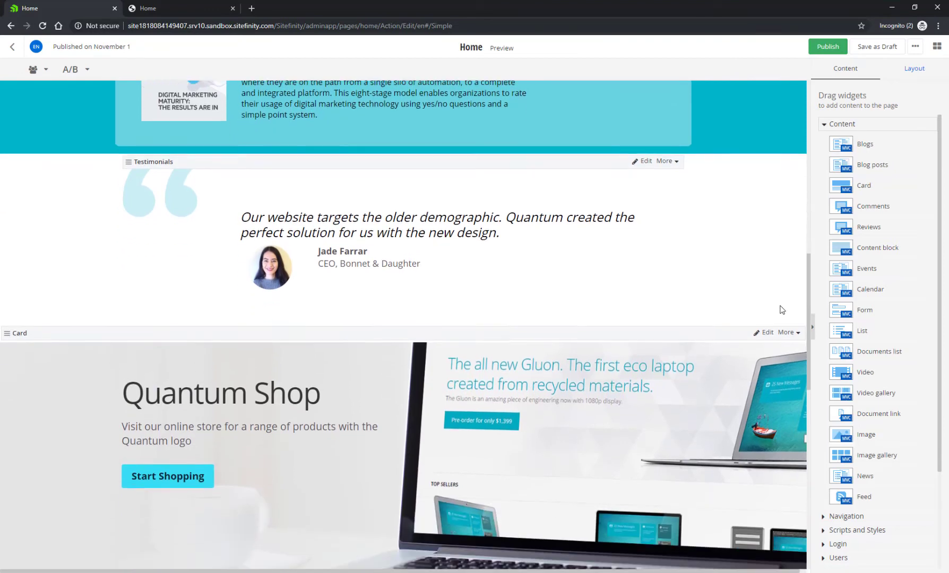
pyautogui.scroll(-2, 781, 310)
pyautogui.scroll(-1, 780, 309)
pyautogui.scroll(-1, 780, 310)
pyautogui.scroll(-2, 780, 310)
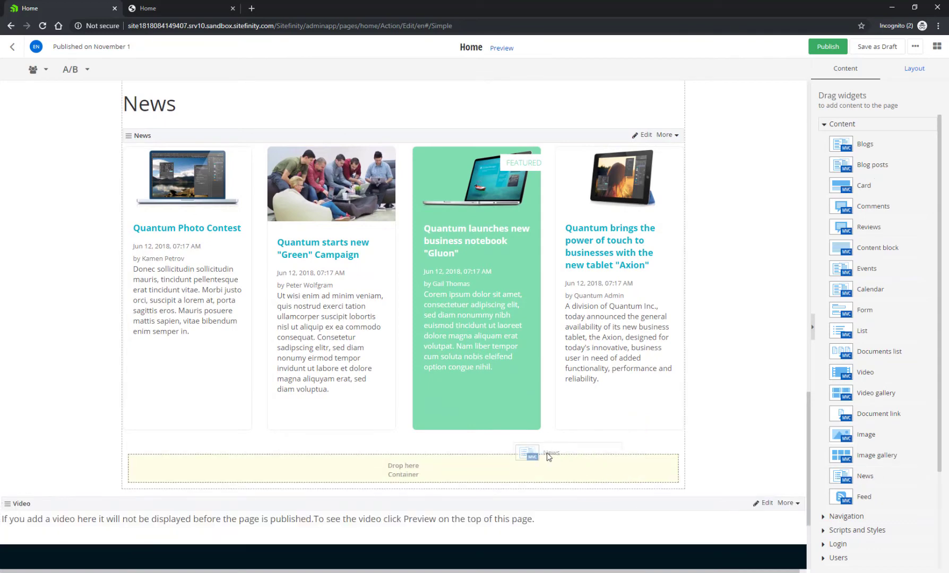
# Step: Drop a News widget into the empty container below the card-style news on the Home page
pyautogui.moveTo(858, 478); pyautogui.dragTo(545, 453)
pyautogui.scroll(-1, 593, 422)
pyautogui.scroll(-2, 631, 417)
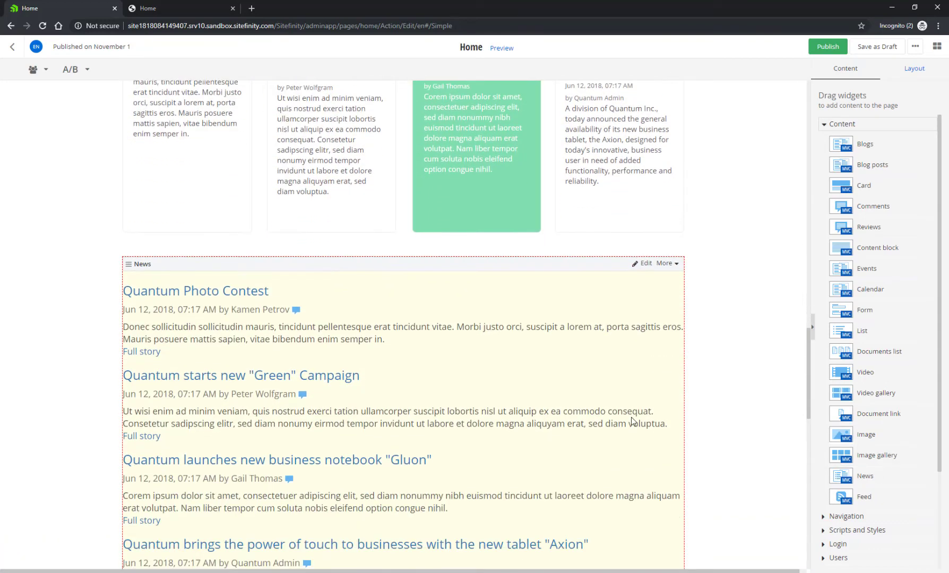
pyautogui.scroll(-2, 632, 421)
pyautogui.scroll(-2, 632, 422)
pyautogui.scroll(-1, 632, 421)
pyautogui.scroll(-2, 632, 421)
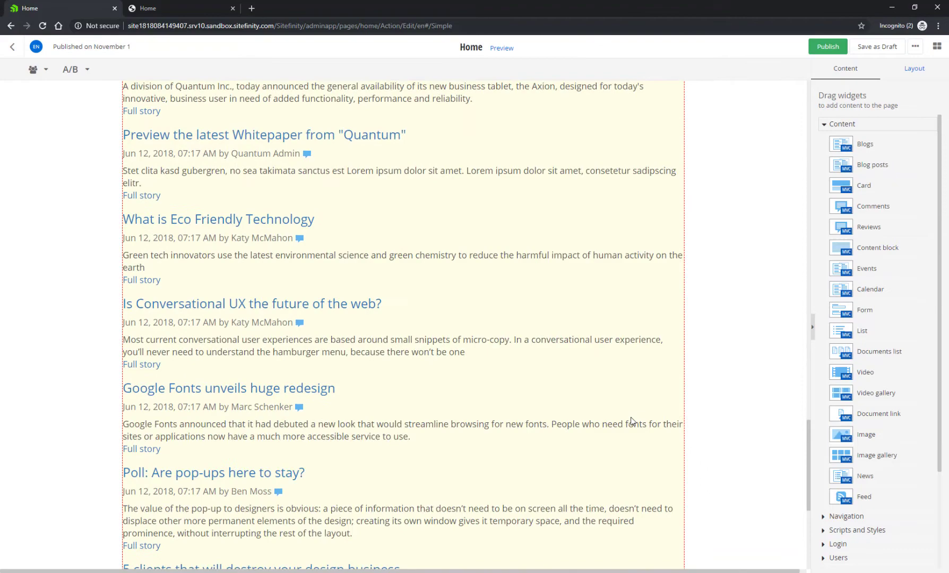
pyautogui.scroll(1, 631, 421)
pyautogui.scroll(3, 631, 421)
pyautogui.scroll(2, 631, 422)
pyautogui.scroll(3, 631, 421)
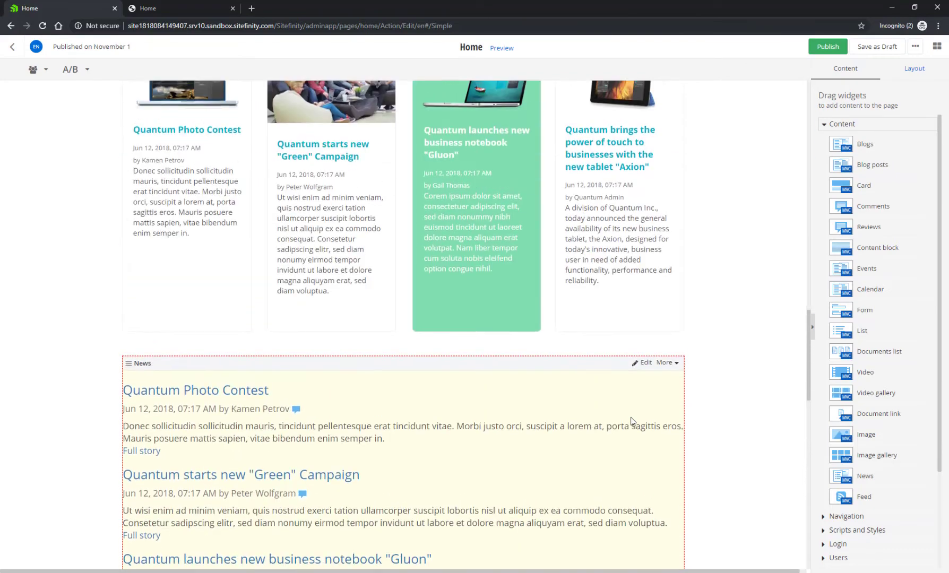
pyautogui.scroll(2, 631, 422)
pyautogui.scroll(-1, 575, 459)
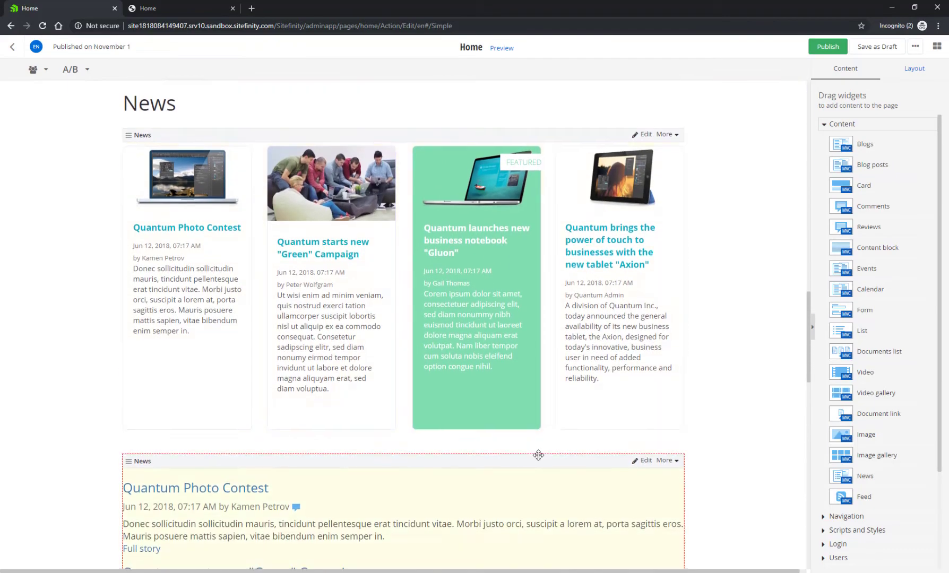
pyautogui.scroll(-1, 567, 446)
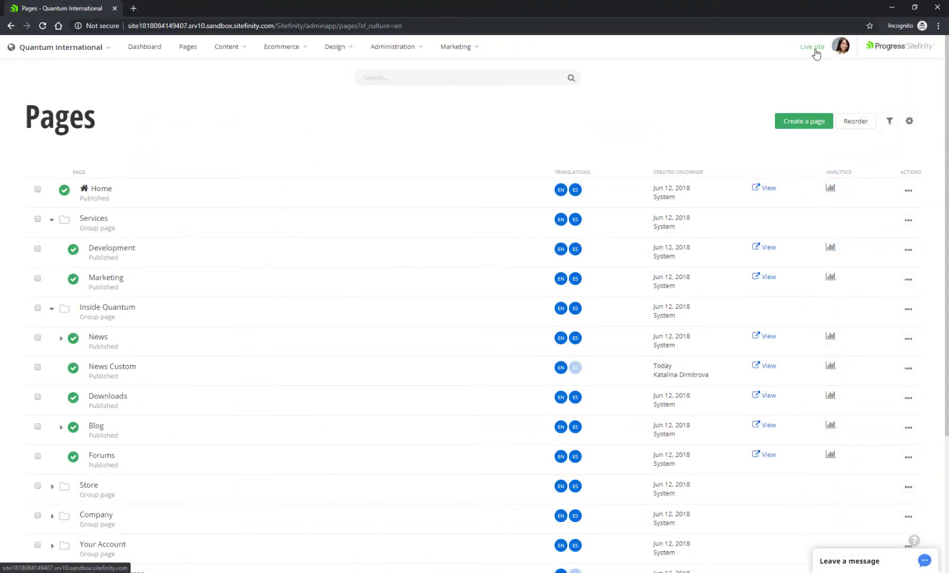
# Step: View the live Quantum site's News page, then its News Custom list-style page
pyautogui.click(813, 48)
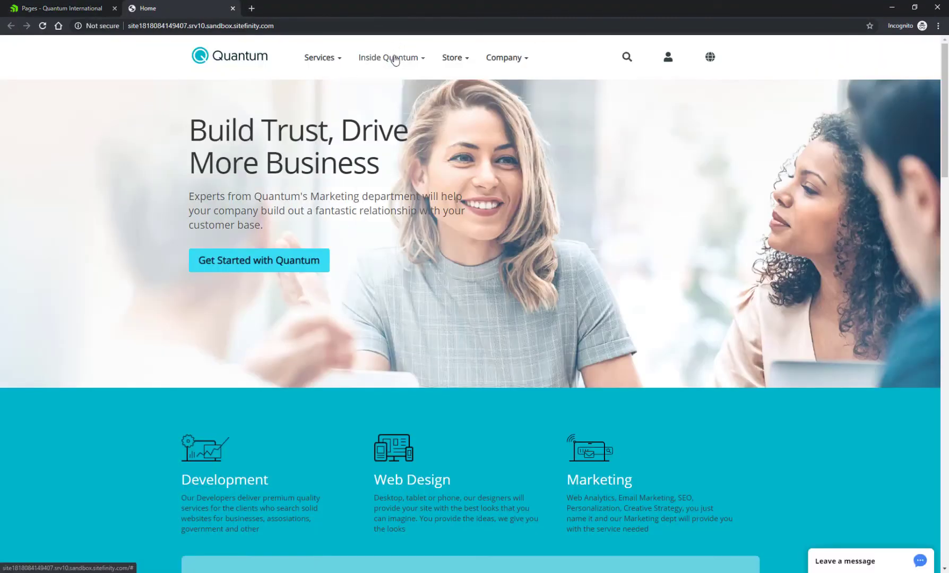
pyautogui.moveTo(391, 57)
pyautogui.click(384, 94)
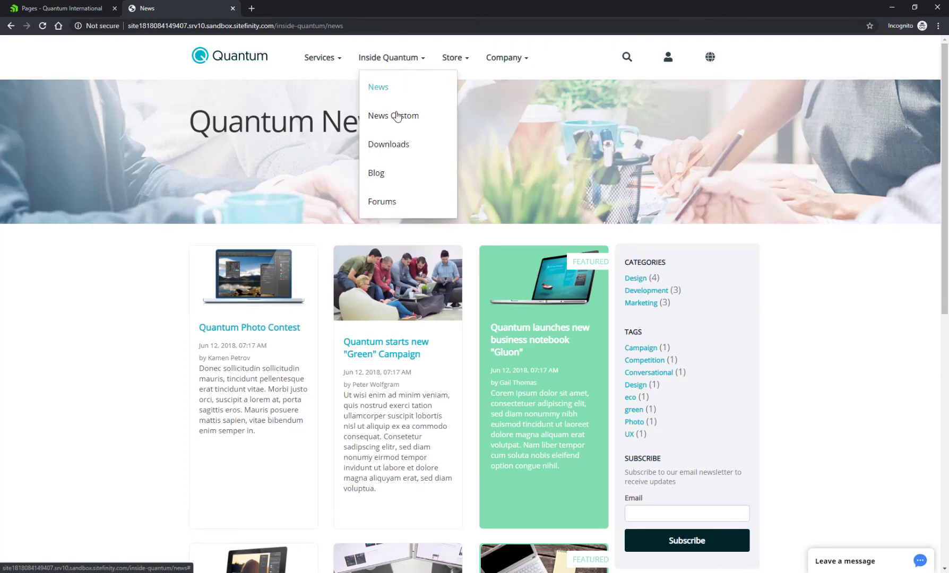
pyautogui.click(396, 116)
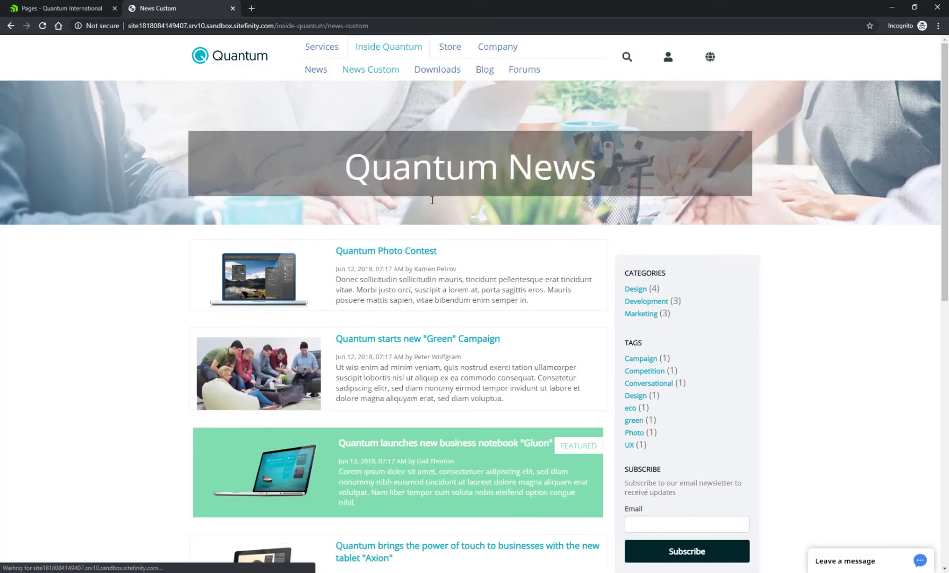
pyautogui.scroll(-2, 409, 364)
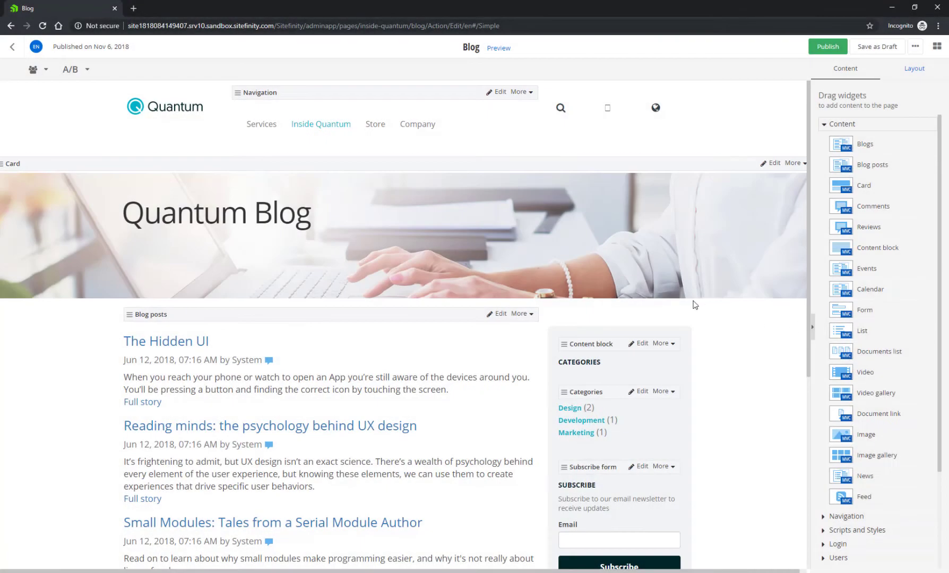
# Step: Set the Blog posts widget's list template to 'Blog post list q'
pyautogui.click(500, 317)
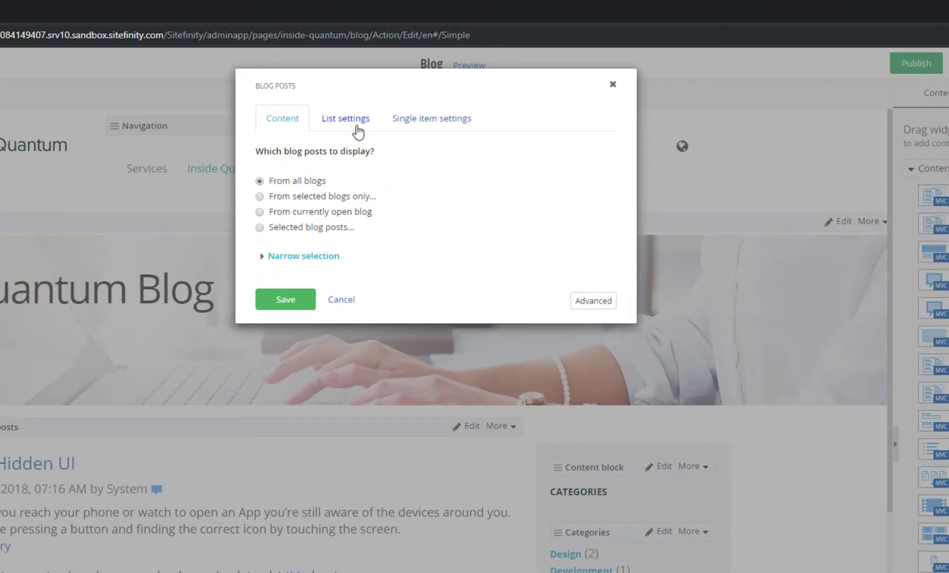
pyautogui.click(356, 131)
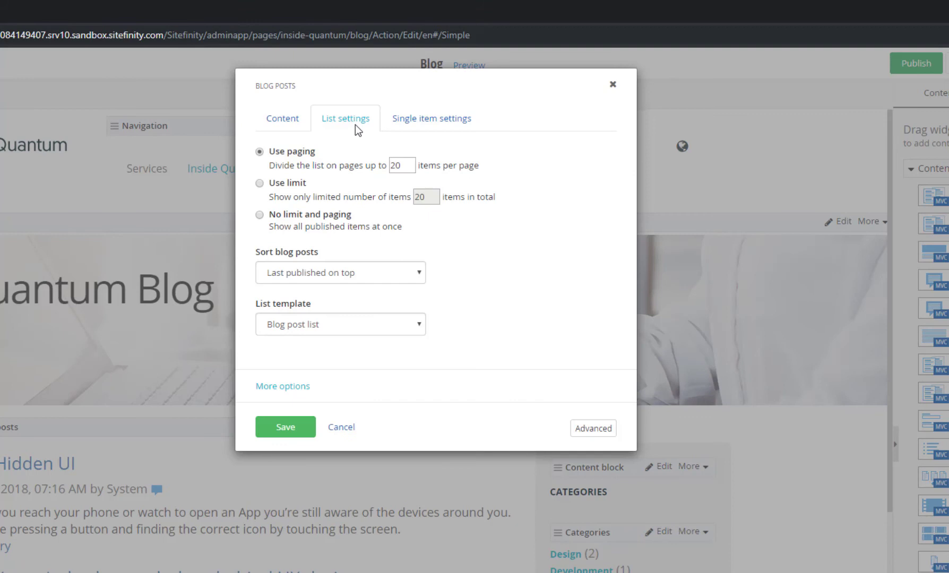
pyautogui.click(420, 327)
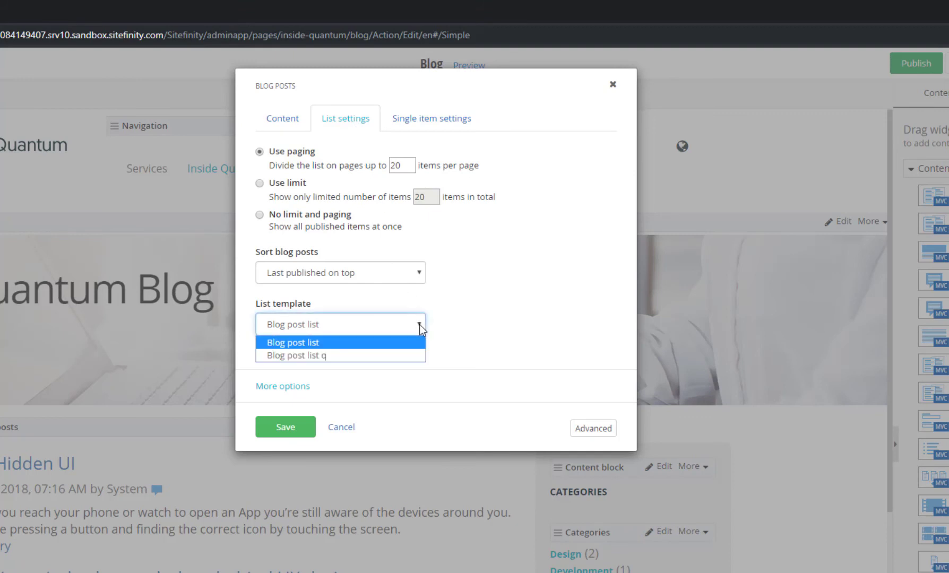
pyautogui.click(379, 355)
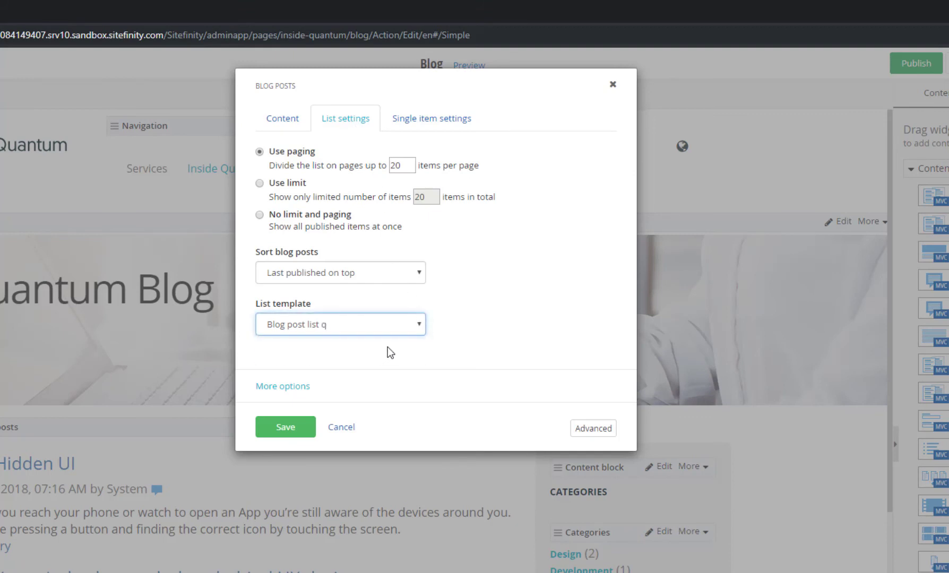
# Step: Set its single-item detail template to 'Detail page q' and save the widget
pyautogui.click(448, 120)
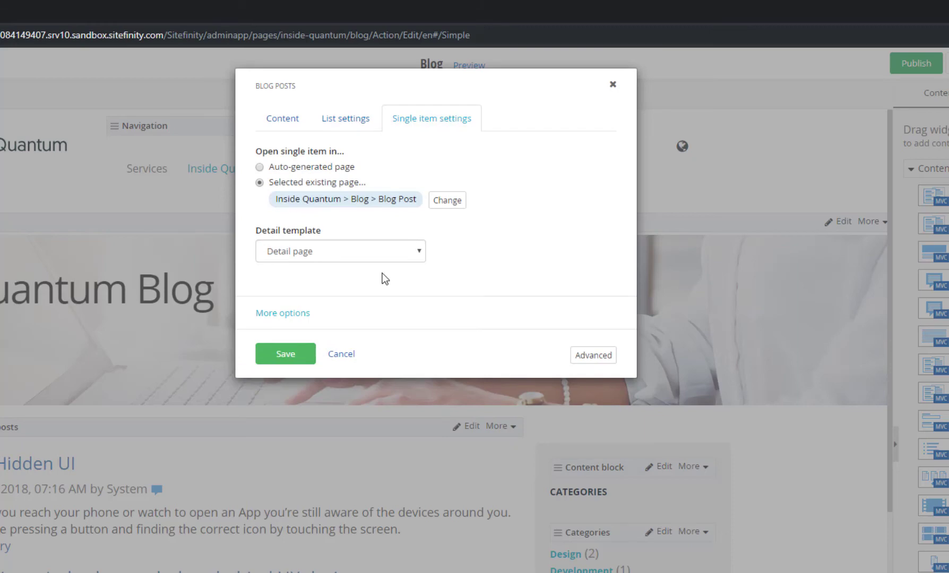
pyautogui.click(391, 251)
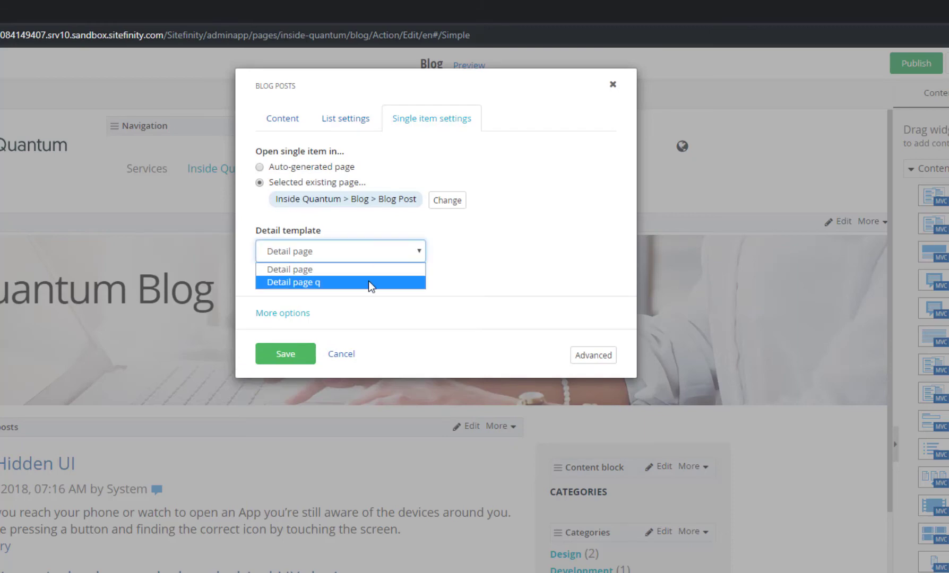
pyautogui.click(368, 281)
pyautogui.click(298, 354)
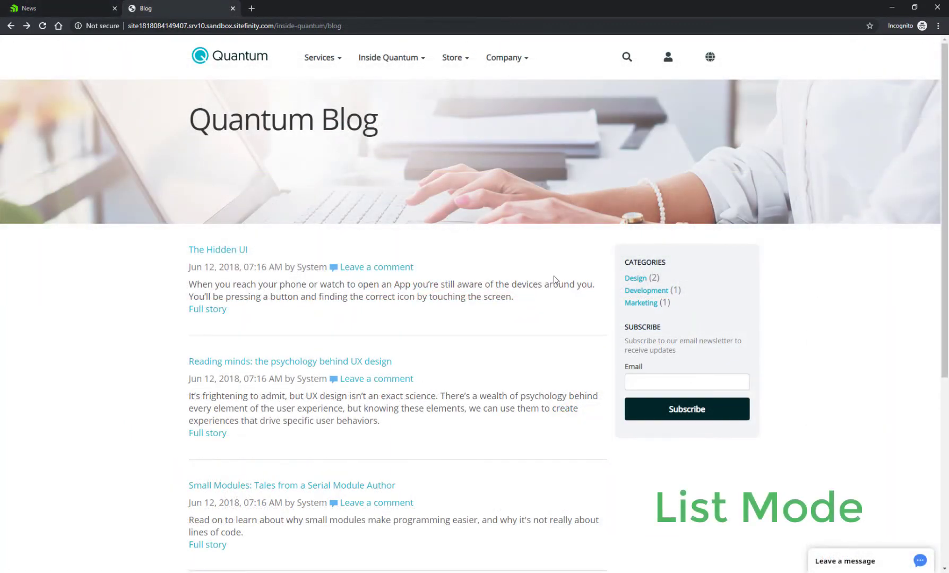
pyautogui.scroll(-2, 555, 281)
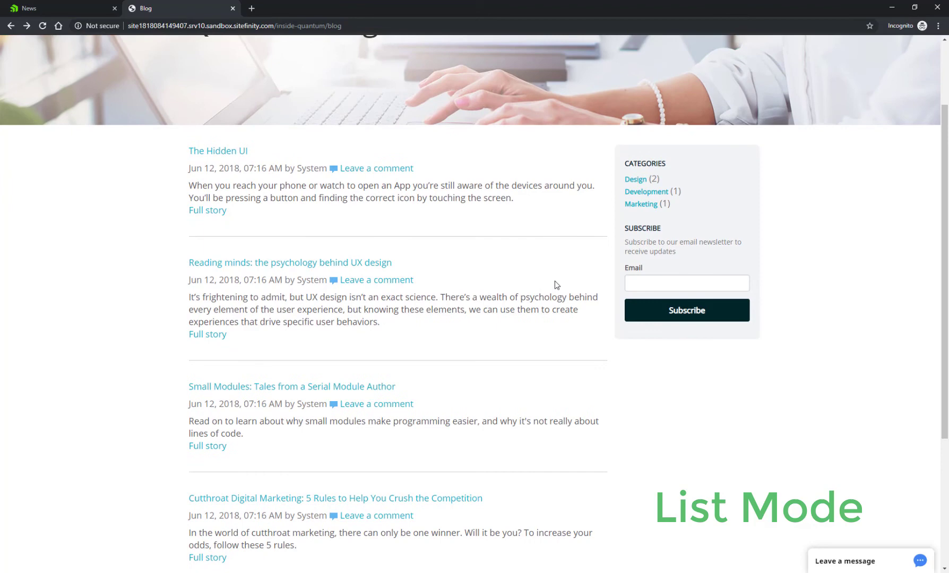
# Step: Read 'The Hidden UI' post in its detail layout from the live blog list
pyautogui.click(223, 154)
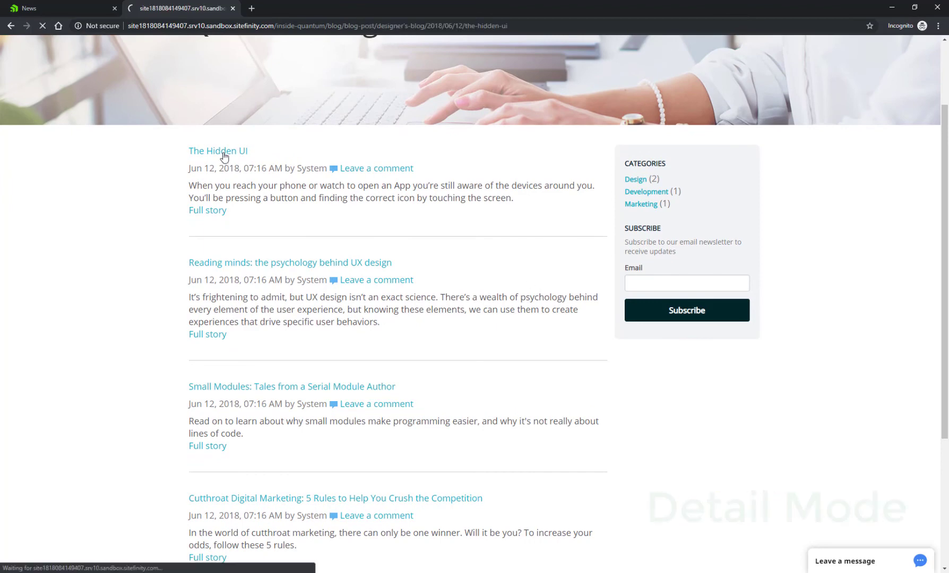
pyautogui.scroll(-1, 528, 233)
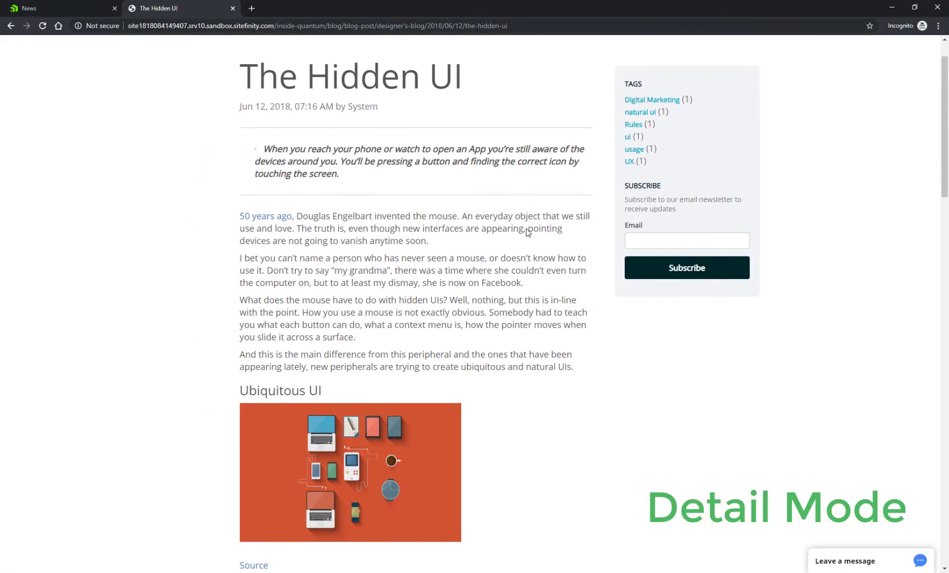
pyautogui.scroll(-3, 527, 232)
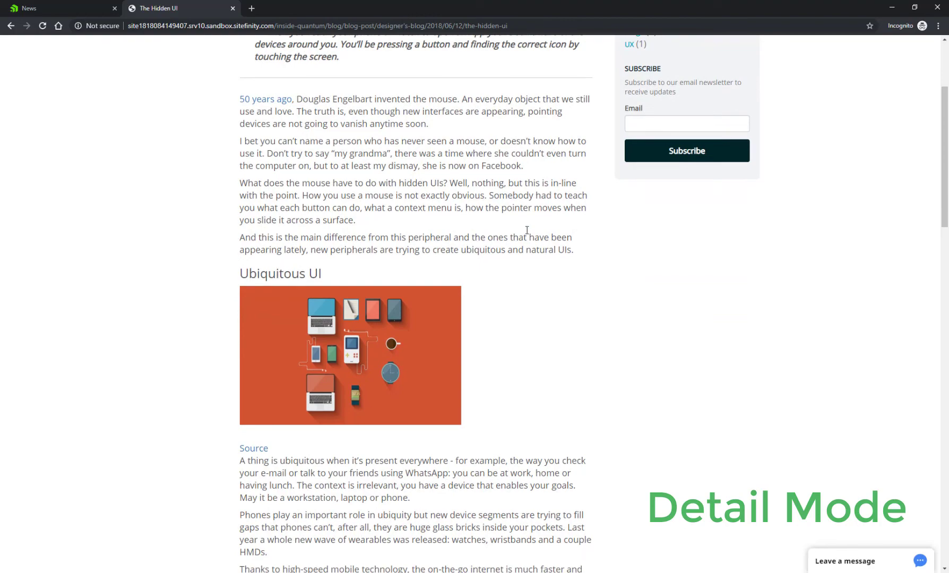
pyautogui.scroll(-2, 527, 230)
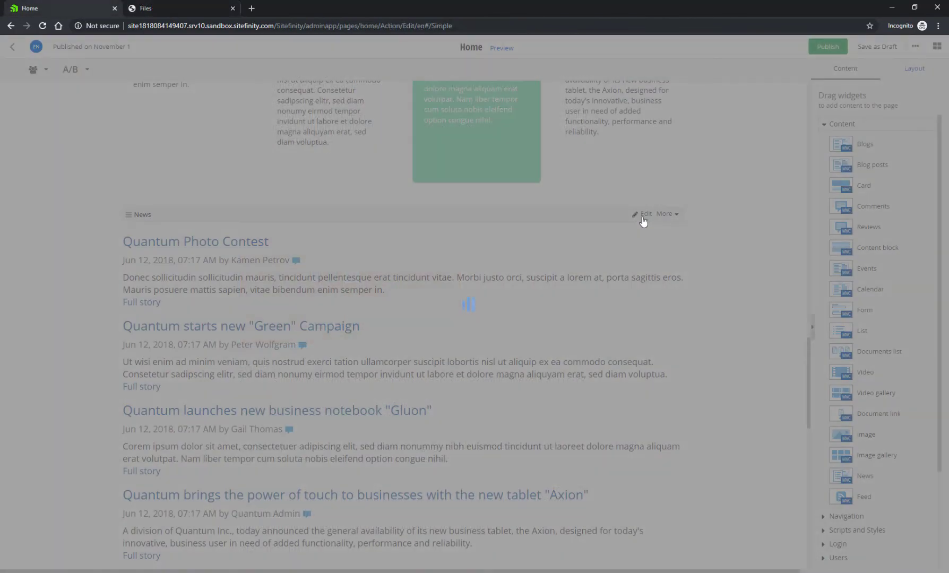
# Step: Switch the Home page News widget to the 'News list full' template and save
pyautogui.click(643, 216)
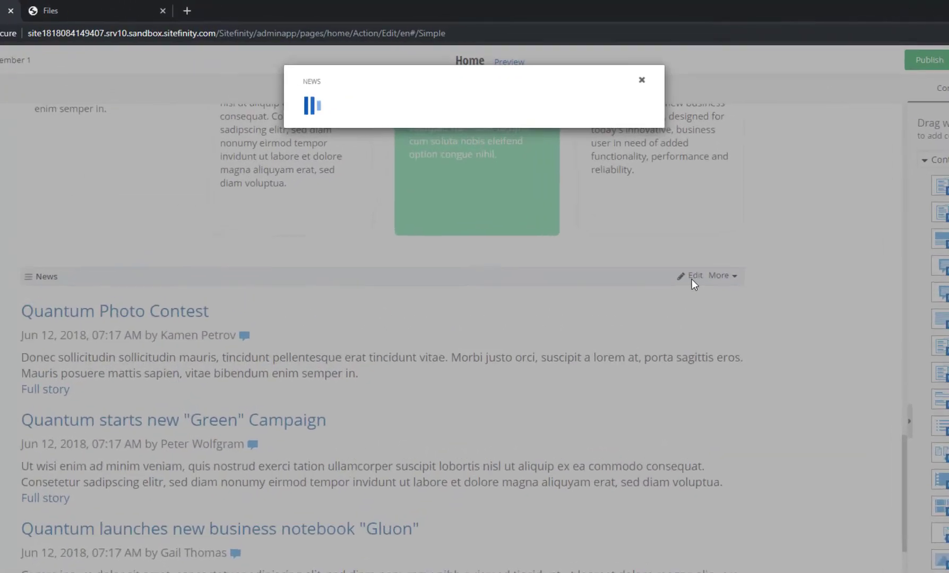
pyautogui.click(363, 133)
pyautogui.click(375, 352)
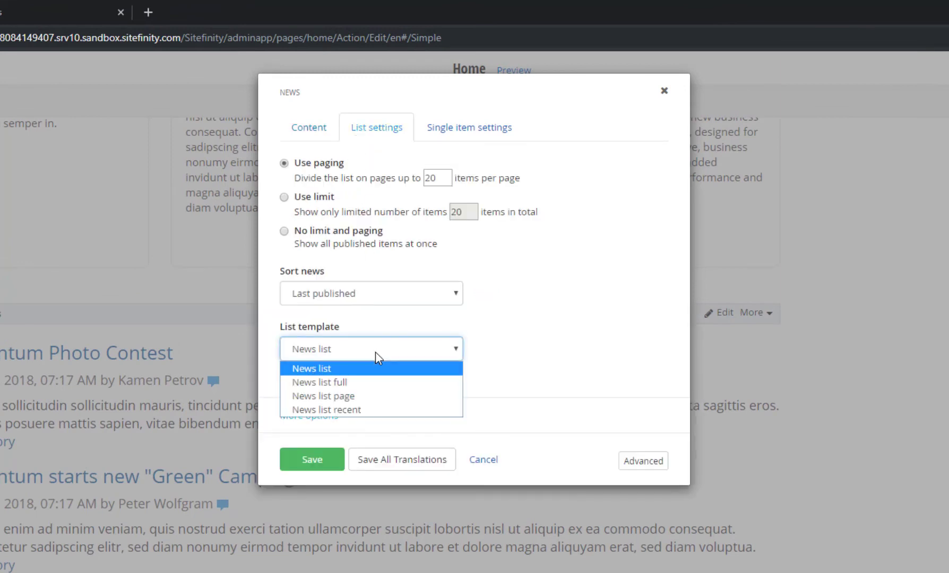
pyautogui.click(426, 386)
pyautogui.click(312, 459)
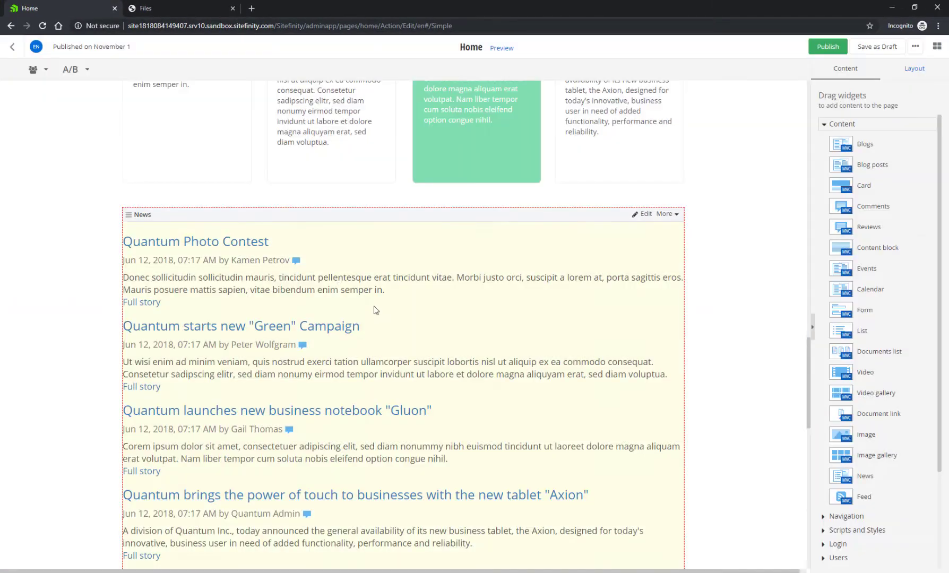
pyautogui.scroll(-2, 529, 301)
pyautogui.scroll(-1, 532, 306)
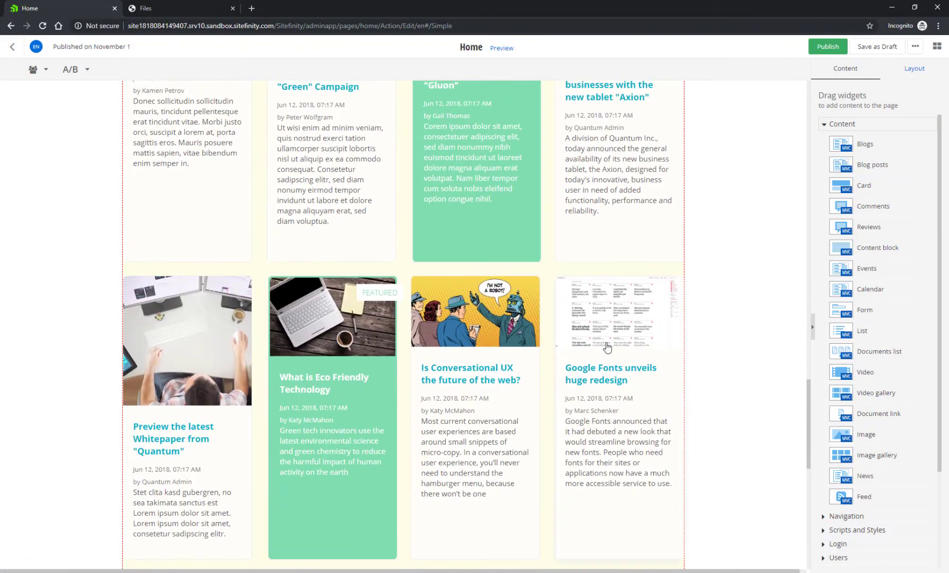
pyautogui.scroll(1, 607, 348)
pyautogui.scroll(2, 606, 347)
# Step: Change the News widget to the 'News list page' template and save
pyautogui.click(639, 164)
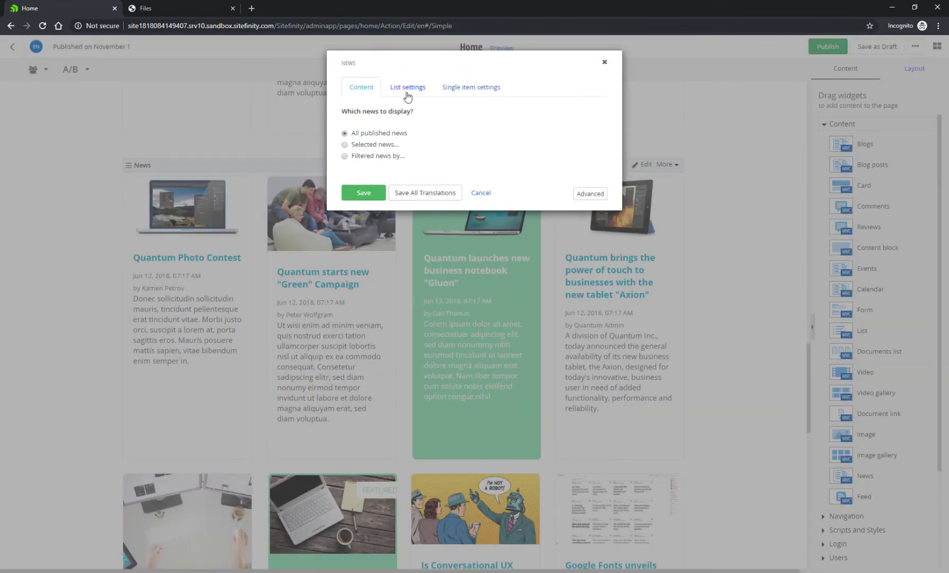
pyautogui.click(408, 94)
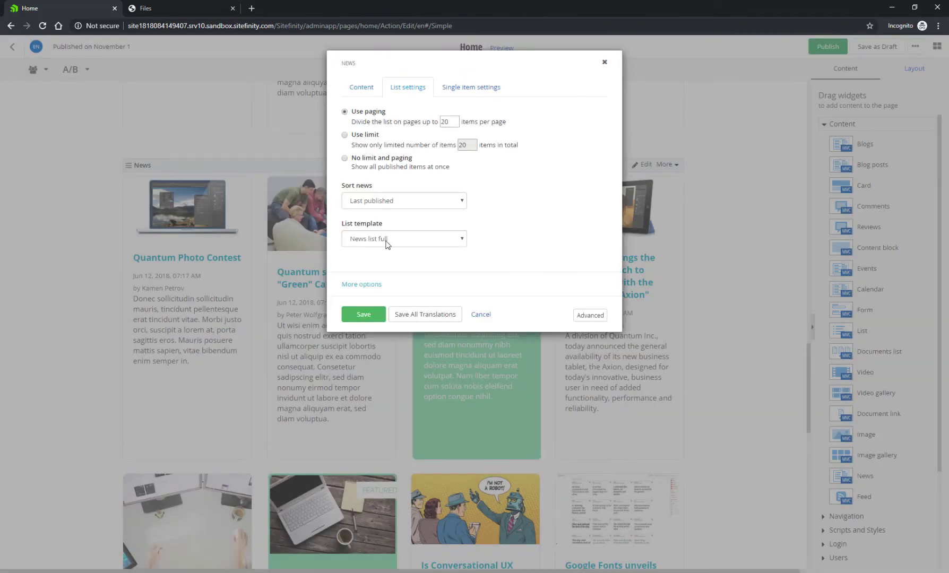
pyautogui.click(389, 241)
pyautogui.click(390, 274)
pyautogui.click(374, 314)
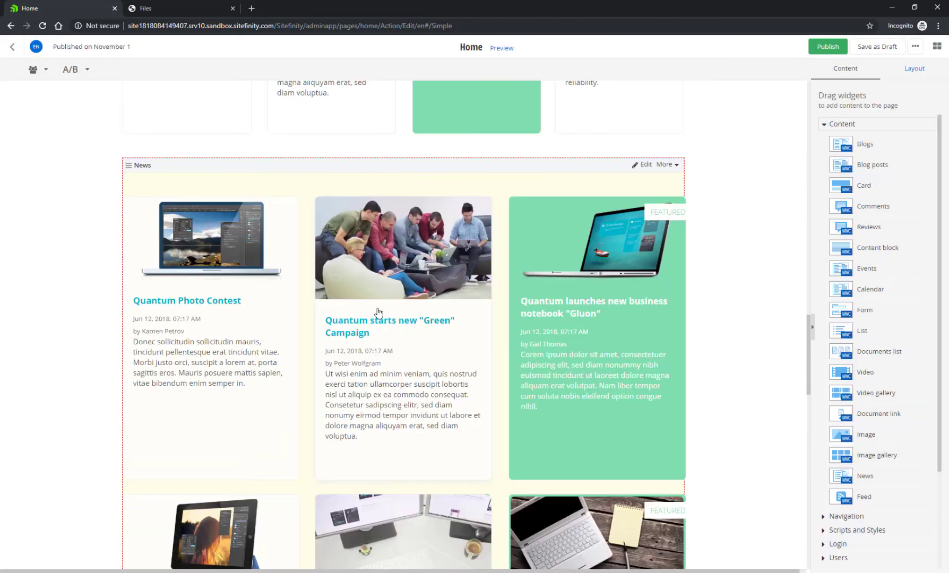
pyautogui.scroll(-2, 667, 263)
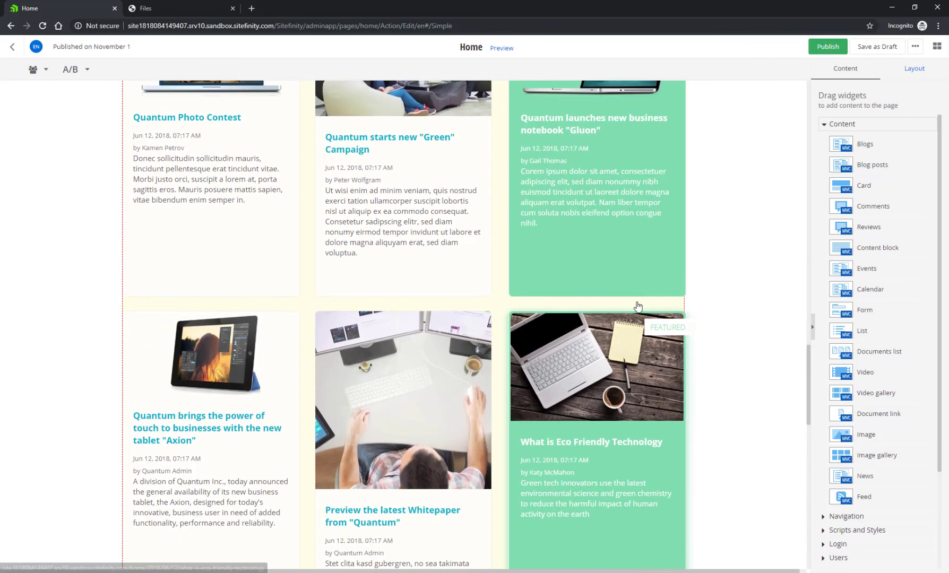
pyautogui.scroll(2, 641, 296)
pyautogui.scroll(1, 650, 203)
# Step: Change the News widget to the 'News list recent' template and save
pyautogui.click(642, 164)
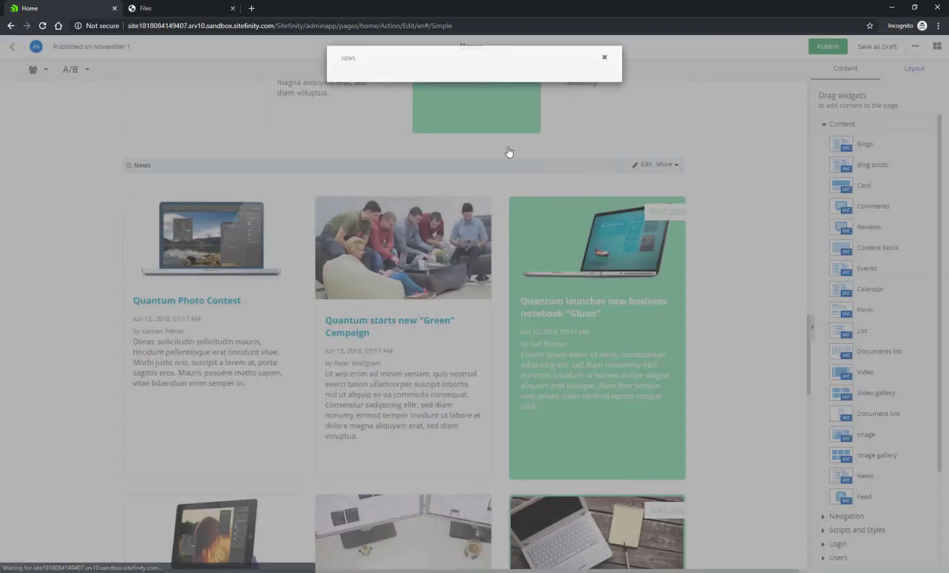
pyautogui.click(404, 238)
pyautogui.click(408, 279)
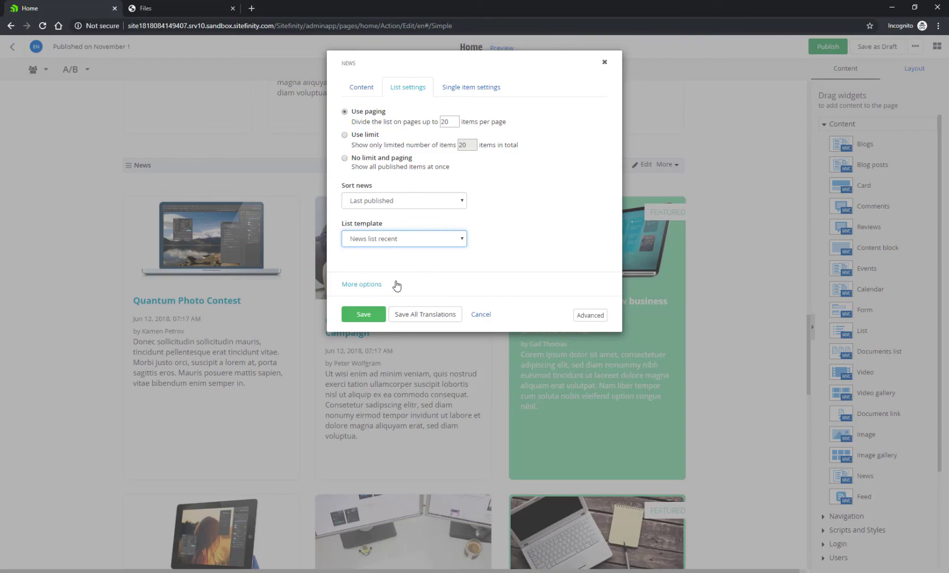
pyautogui.click(368, 316)
pyautogui.scroll(-3, 563, 259)
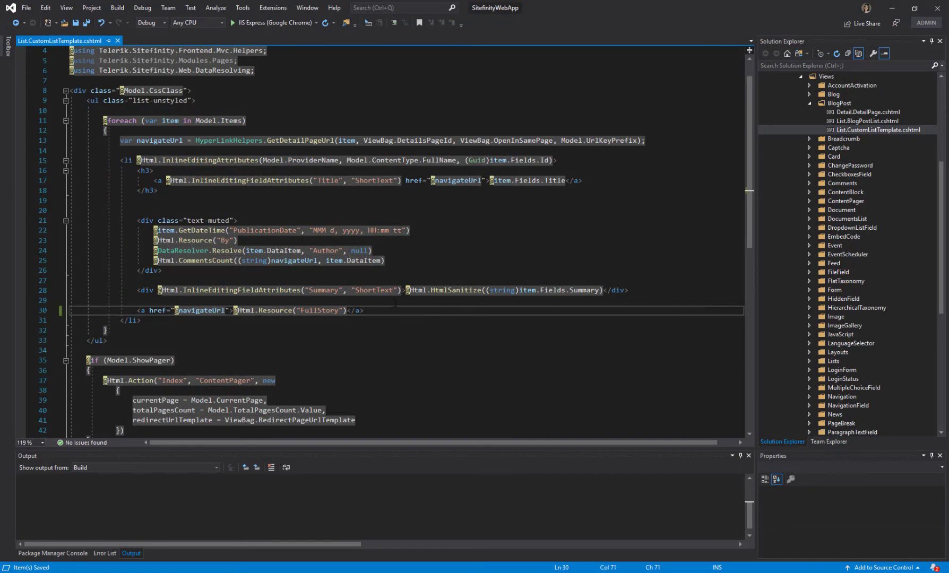
pyautogui.press('Return')
pyautogui.press('Return')
pyautogui.write('@')
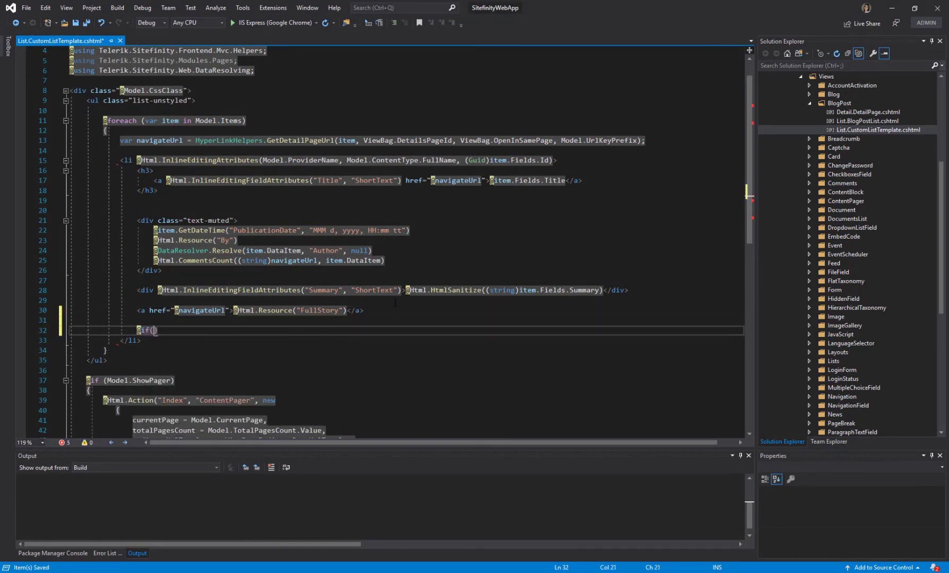
pyautogui.write('if(item.di')
pyautogui.press('BackSpace')
pyautogui.press('BackSpace')
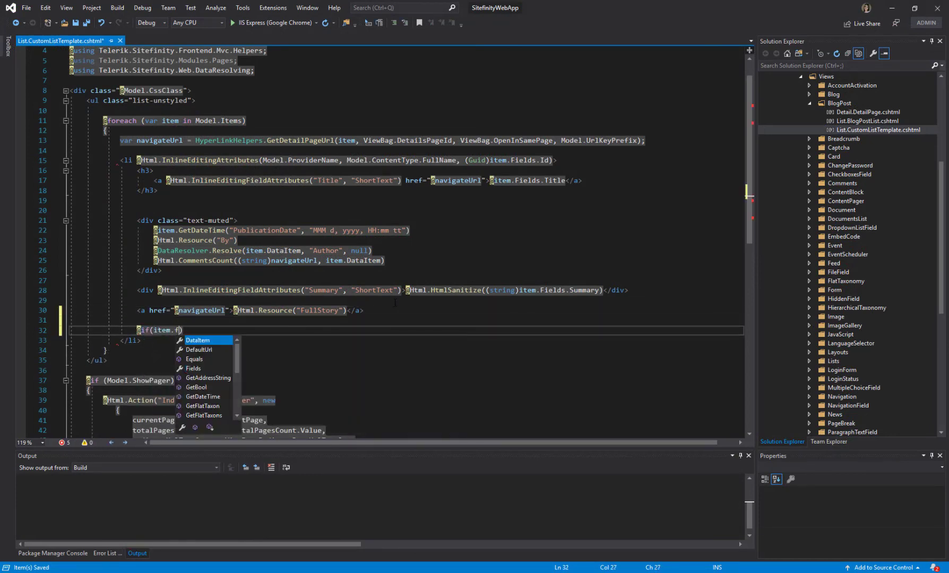
pyautogui.write('Fields.Feature')
pyautogui.write('d')
pyautogui.press('End')
pyautogui.press('Return')
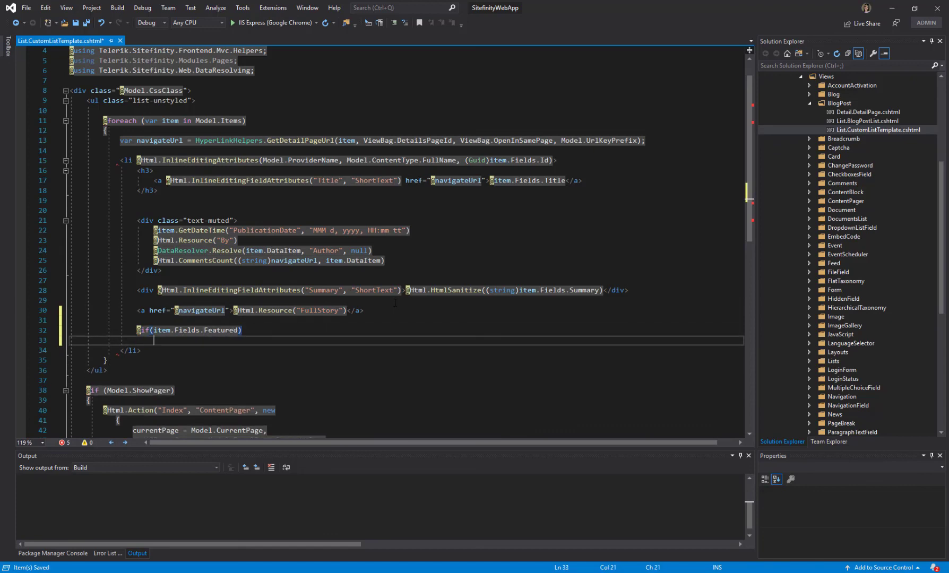
pyautogui.write('{')
pyautogui.press('Return')
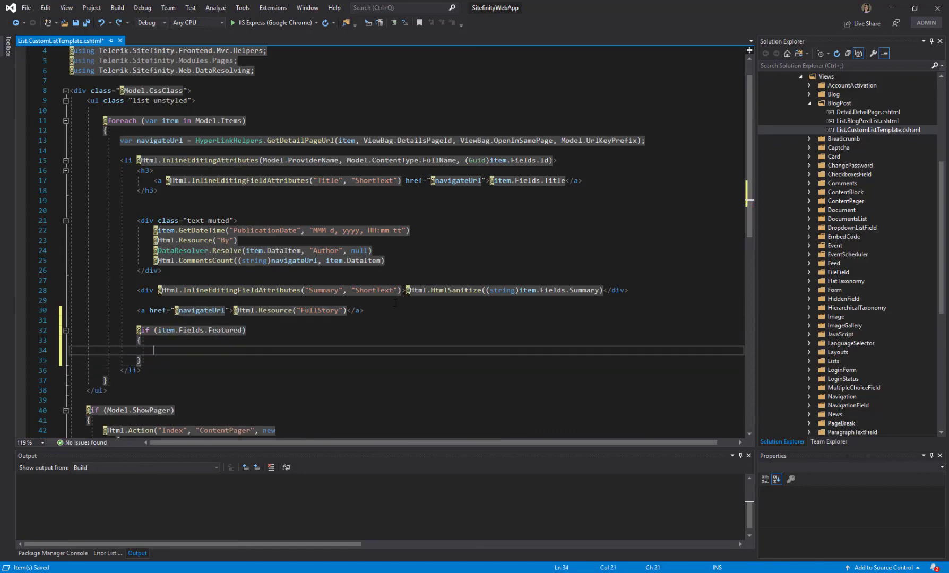